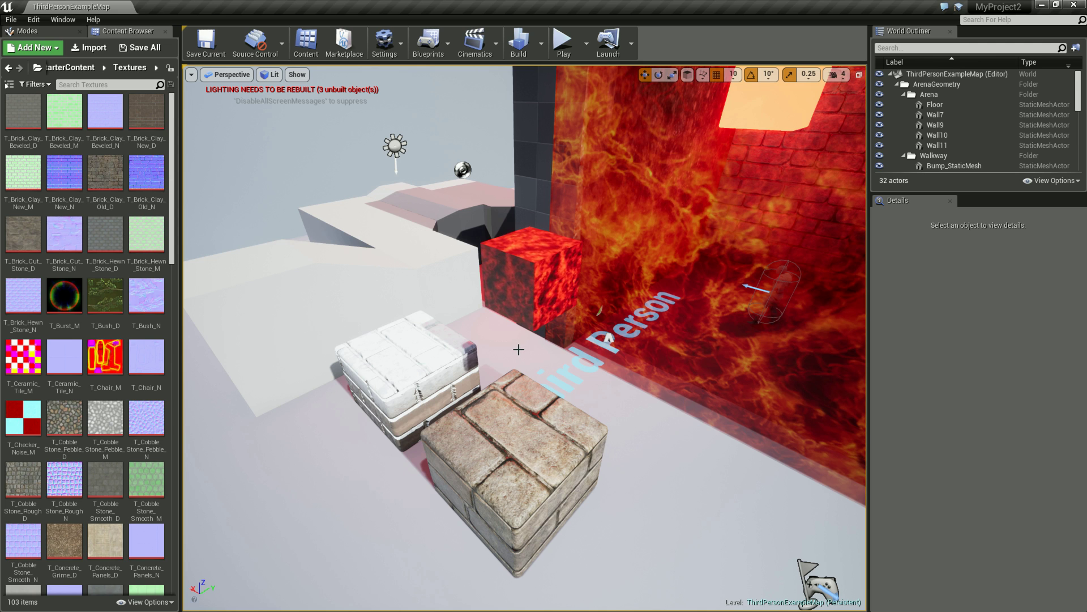
Browse from the Content root into StarterContent > Particles in the Content Browser.
left_click(77, 70)
left_click(60, 68)
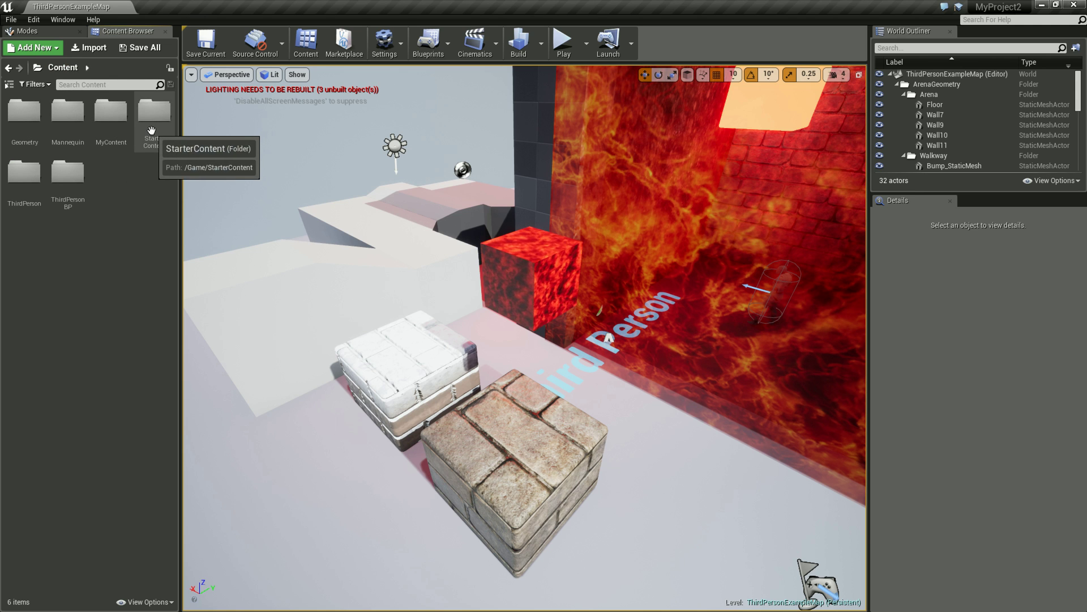
double_click(152, 130)
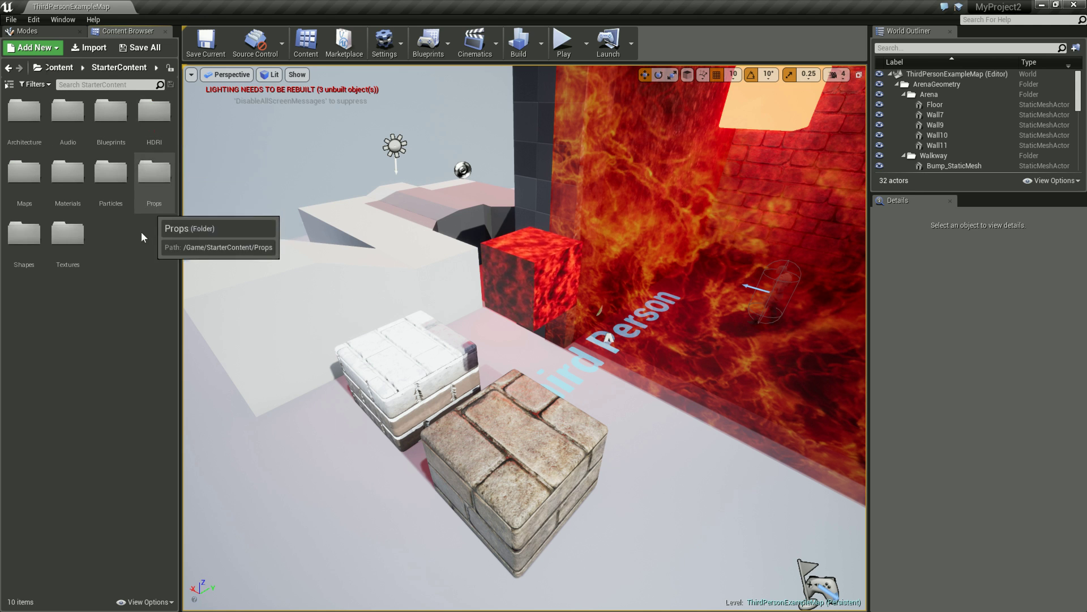
double_click(119, 194)
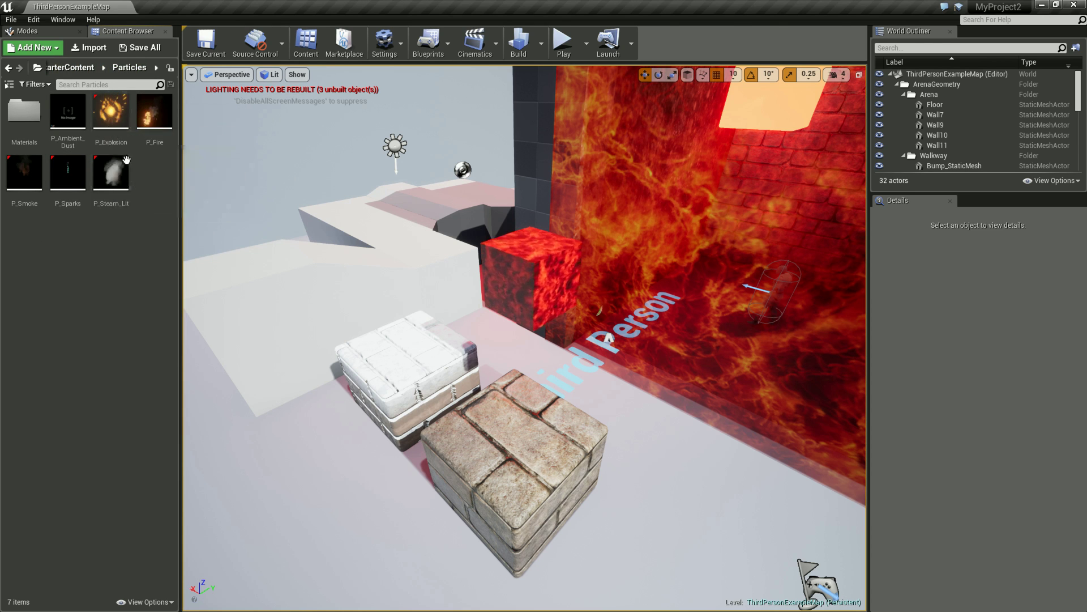
Try P_Explosion in the level, remove it, and place P_Fire on the floor by the wall.
mouse_move(108, 96)
left_mouse_down()
mouse_move(379, 434)
mouse_move(333, 468)
mouse_move(363, 456)
mouse_move(321, 350)
left_mouse_up()
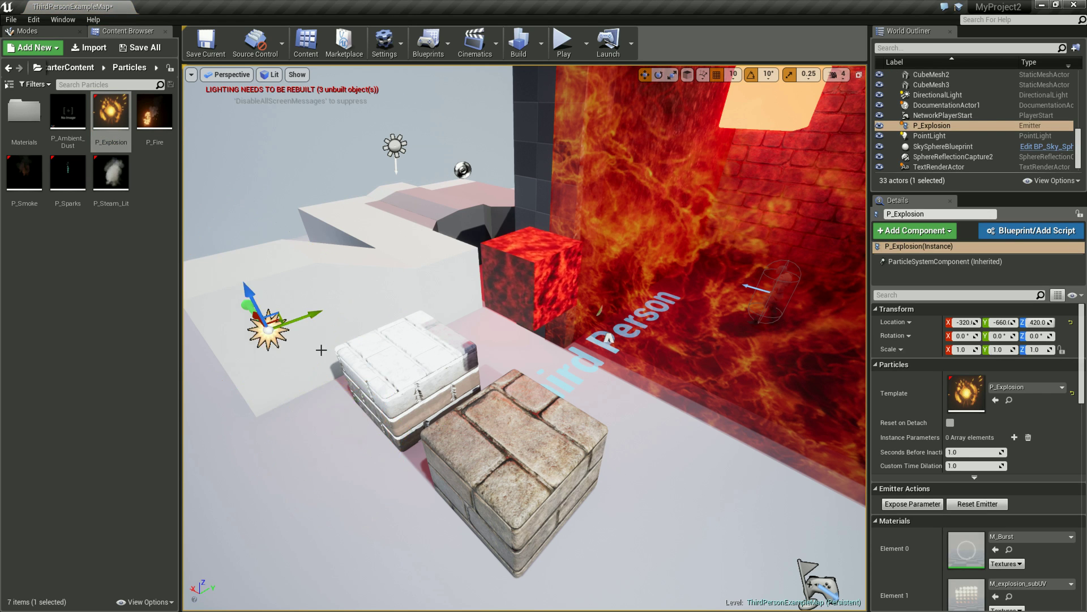
key("Delete")
mouse_move(154, 112)
left_mouse_down()
mouse_move(371, 434)
mouse_move(410, 351)
left_mouse_up()
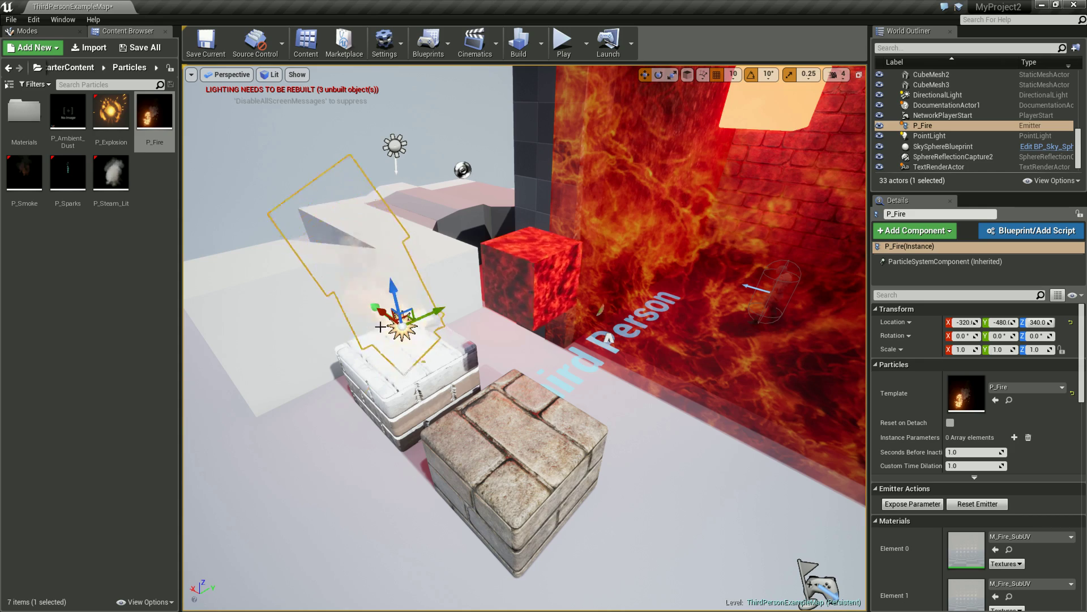
left_click_drag(385, 312, 645, 451)
Orbit around the fire and frame the P_Fire emitter in the viewport.
mouse_move(645, 451)
right_mouse_down()
mouse_move(728, 434)
mouse_move(783, 438)
mouse_move(430, 307)
right_mouse_up()
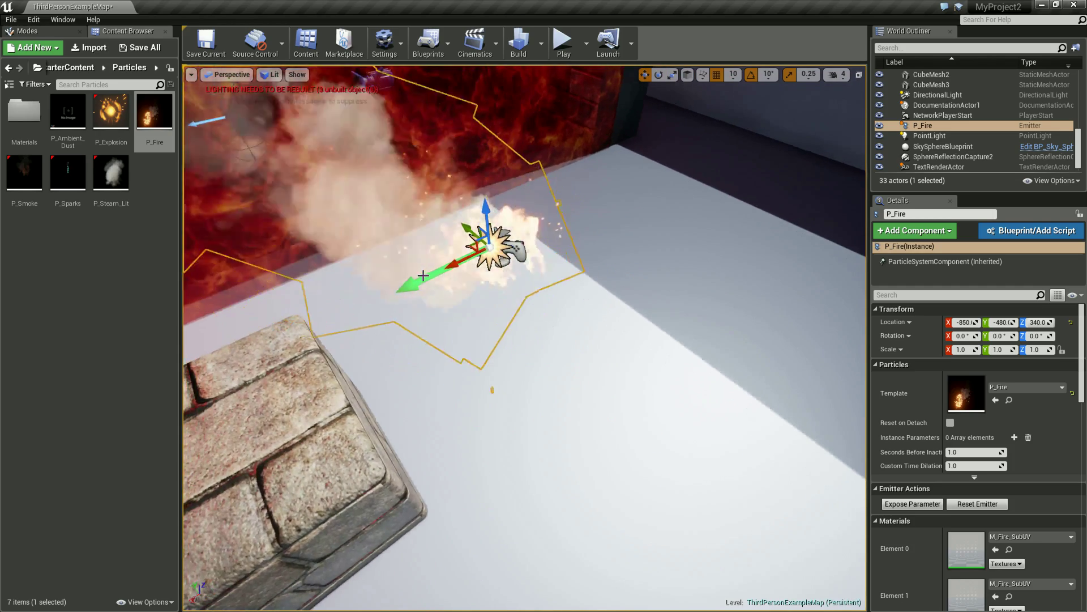
mouse_move(430, 307)
right_mouse_down()
mouse_move(532, 321)
mouse_move(485, 318)
mouse_move(449, 278)
mouse_move(446, 256)
right_mouse_up()
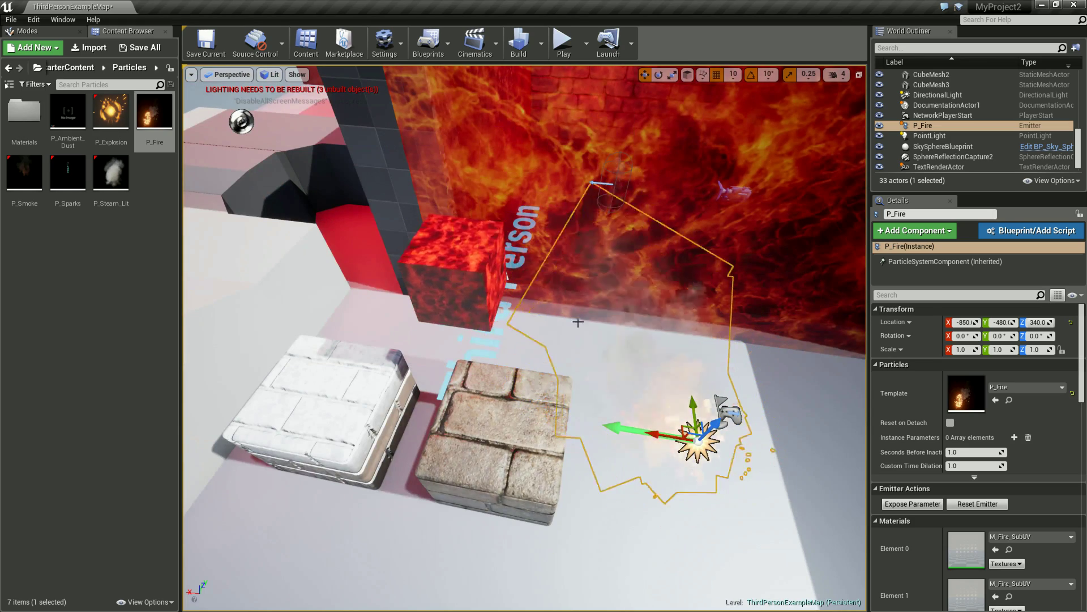
mouse_move(701, 442)
right_mouse_down()
mouse_move(801, 575)
mouse_move(685, 552)
mouse_move(688, 562)
mouse_move(842, 558)
right_mouse_up()
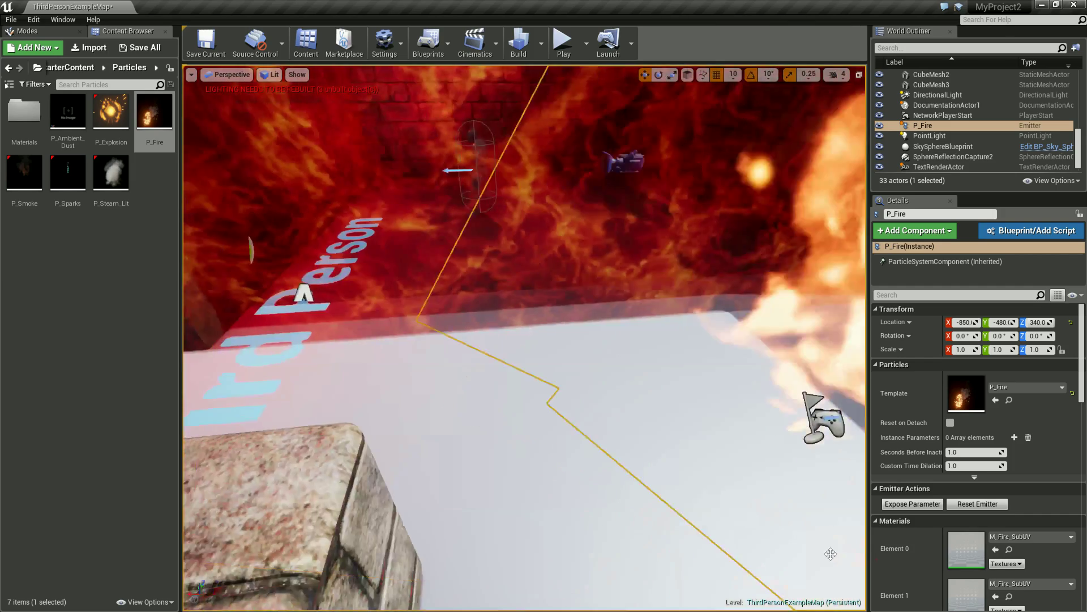
key("f")
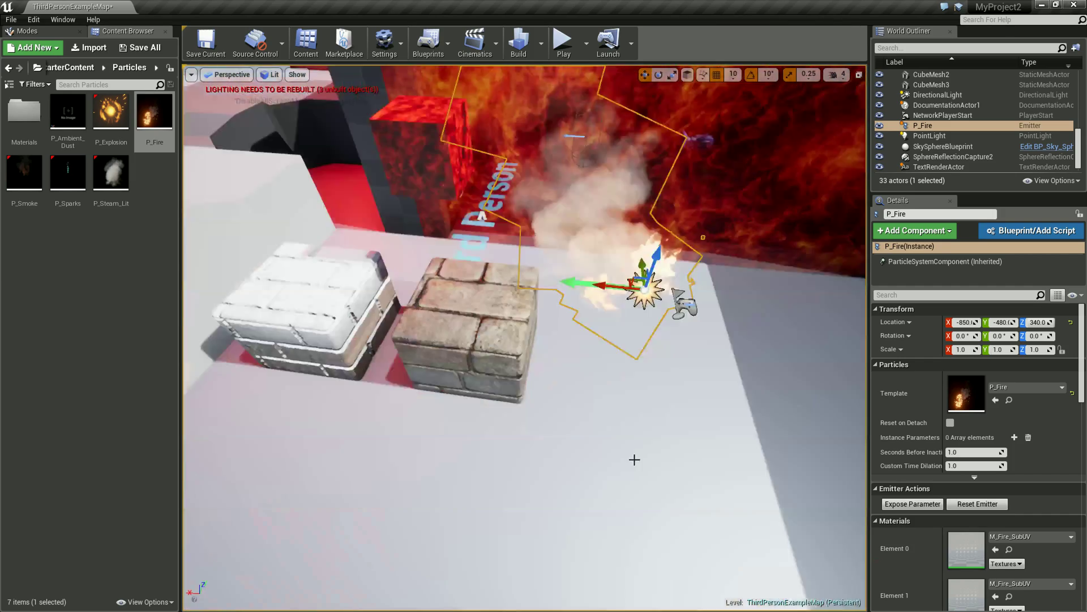
left_click_drag(665, 415, 644, 285)
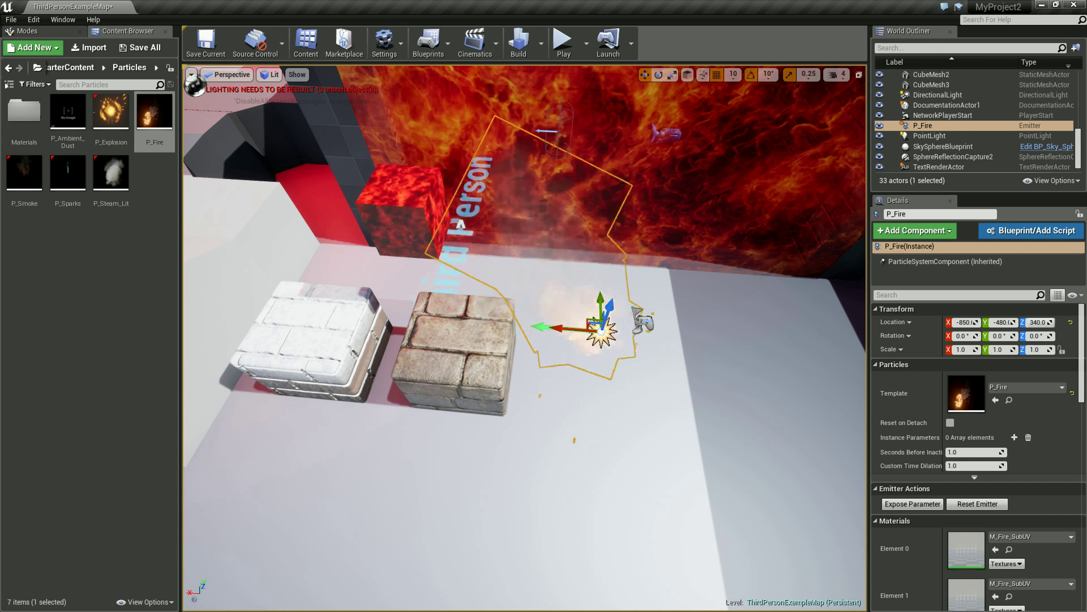
scroll(723, 333, "up", 1)
scroll(723, 332, "up", 1)
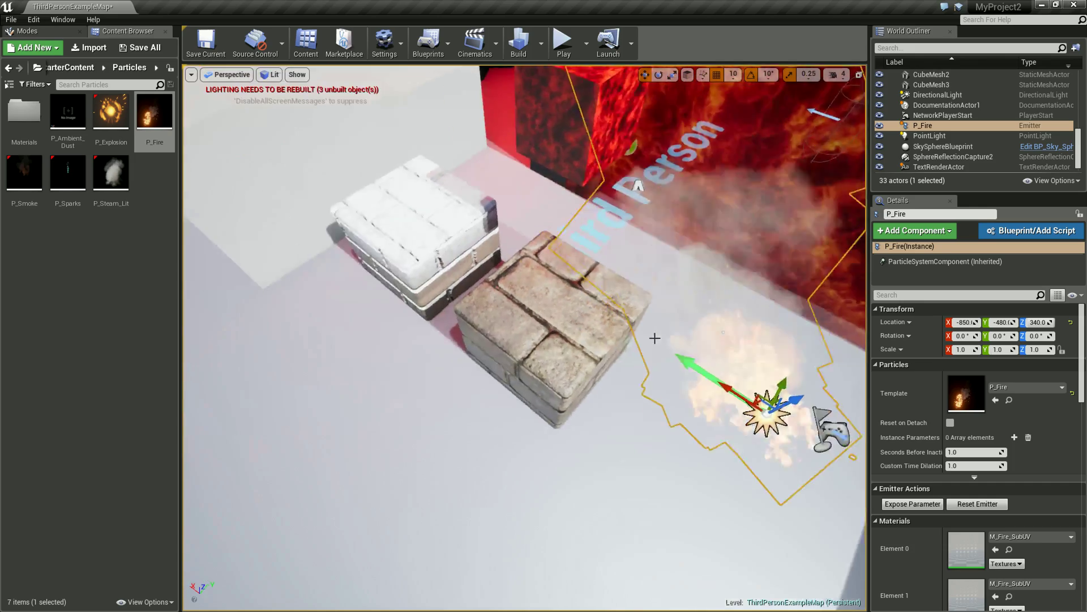
mouse_move(723, 332)
left_mouse_down("alt")
mouse_move(818, 335)
mouse_move(708, 305)
mouse_move(723, 294)
left_mouse_up("alt")
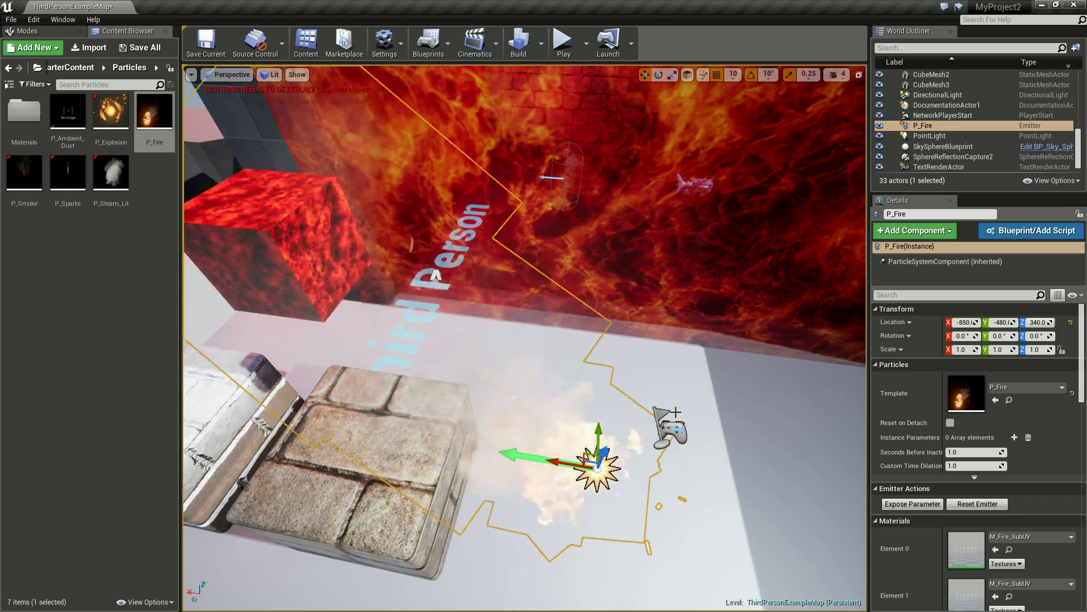
Delete the P_Fire emitter from the level.
key("alt+Left")
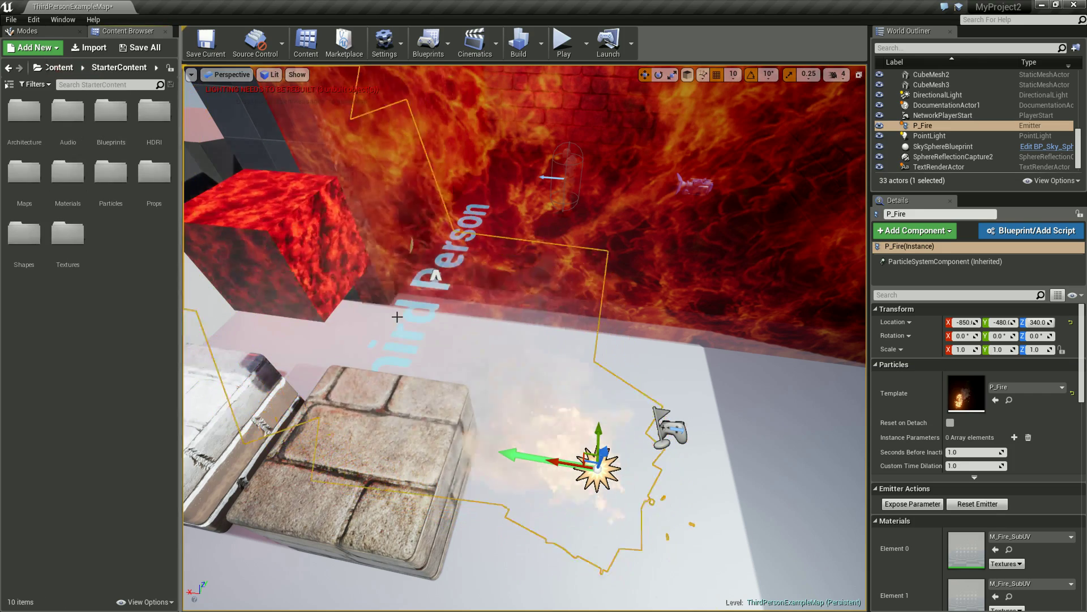
right_click_drag(436, 340, 454, 345)
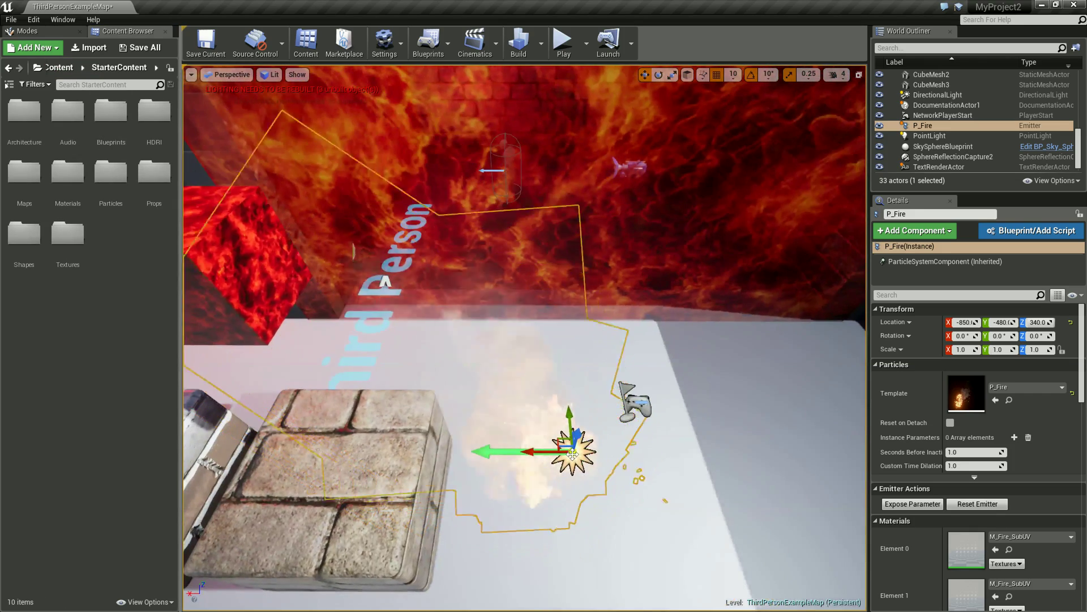
key("Delete")
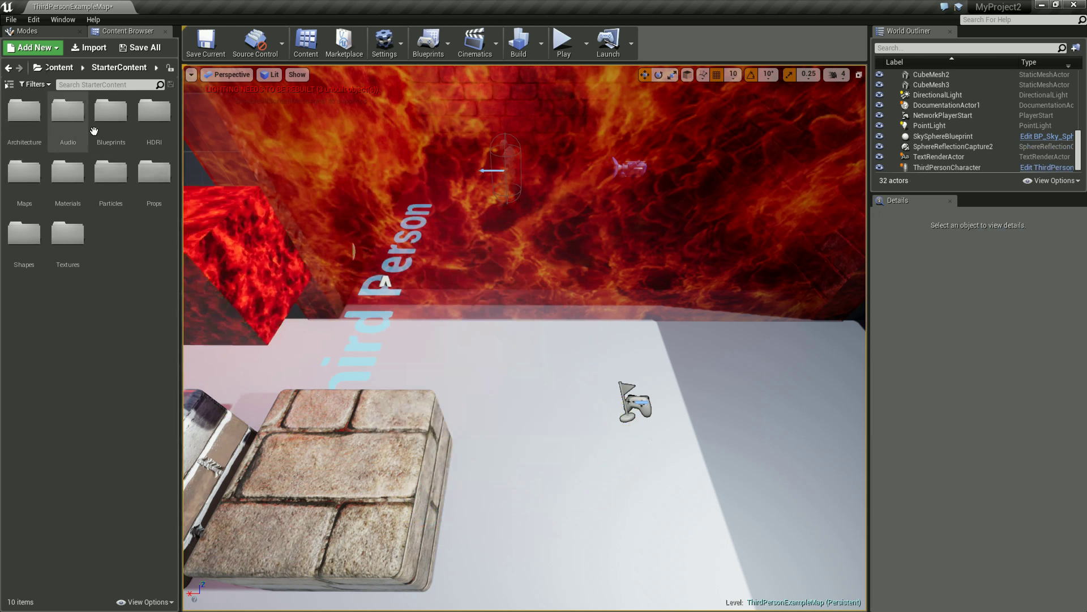
Create a Particle System named NewParticleSystem in MyContent and open it in Cascade.
left_click(60, 68)
left_click(108, 122)
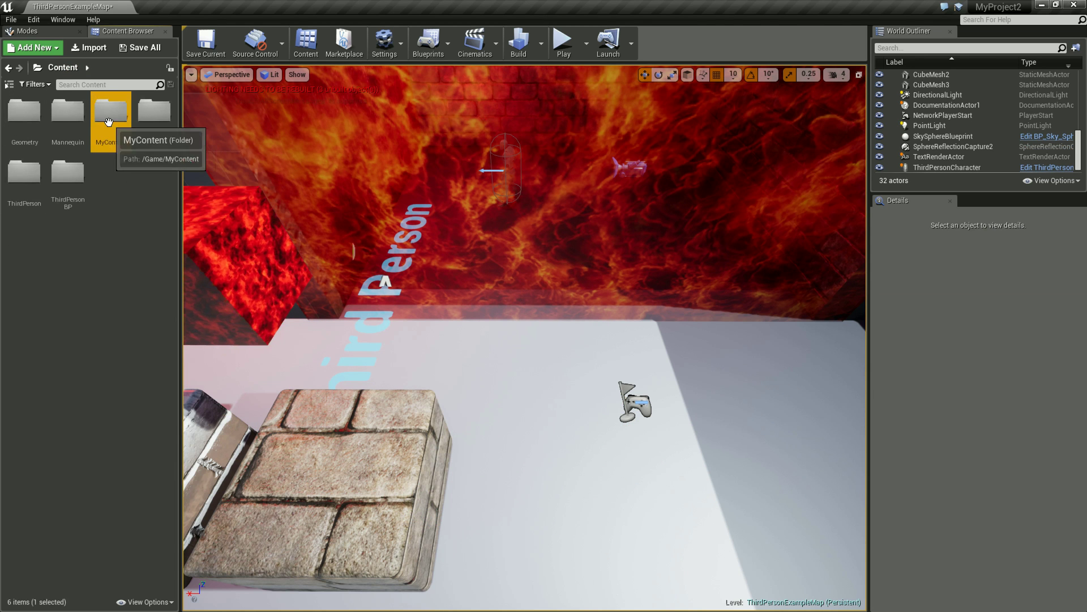
double_click(108, 122)
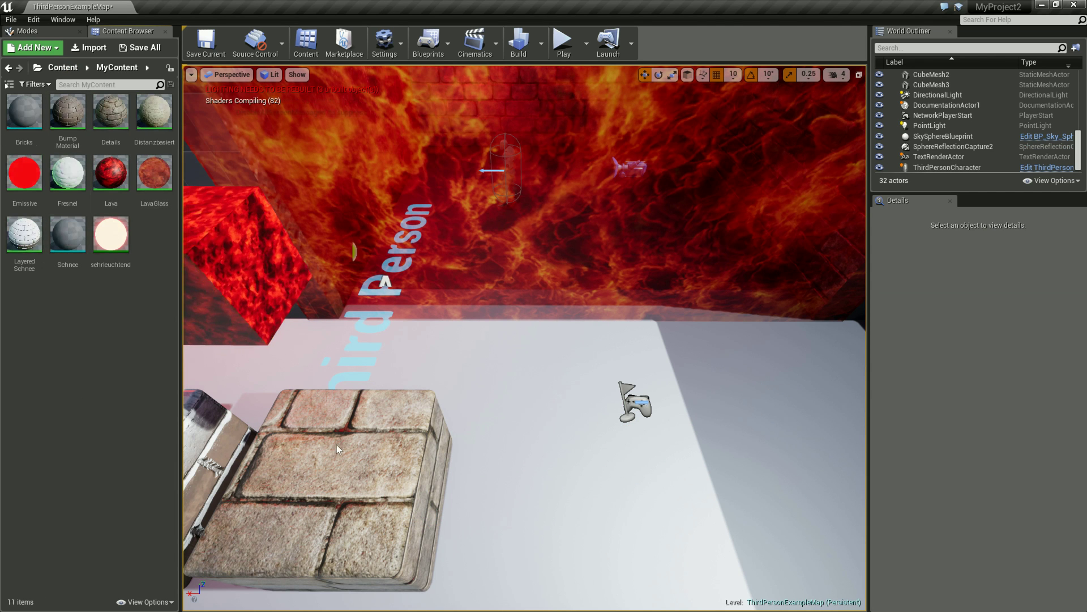
mouse_move(336, 444)
left_mouse_down()
mouse_move(711, 419)
mouse_move(625, 399)
left_mouse_up()
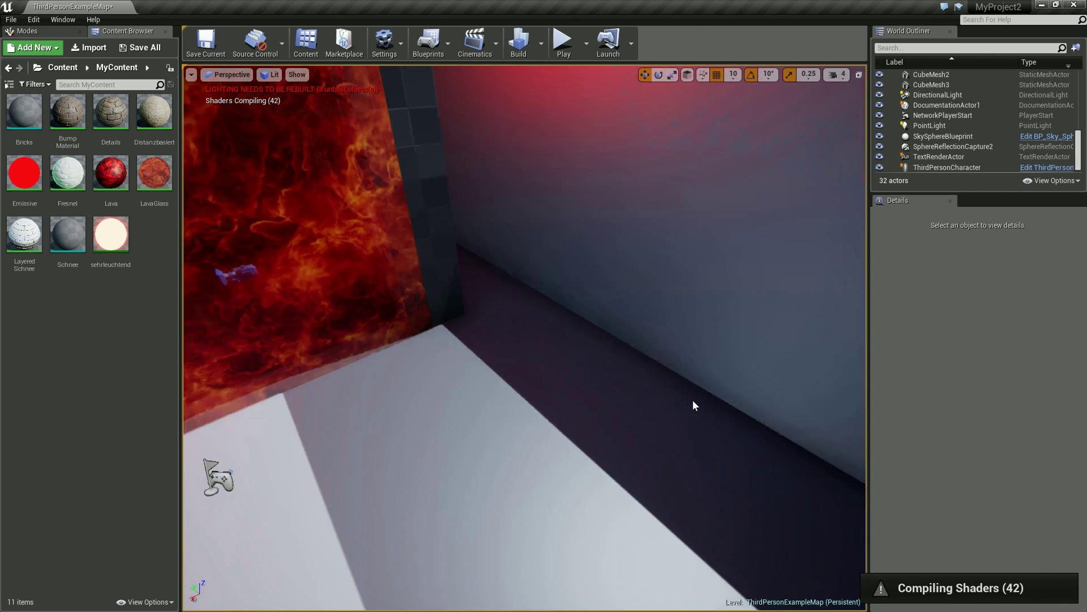
left_click_drag(625, 399, 700, 422)
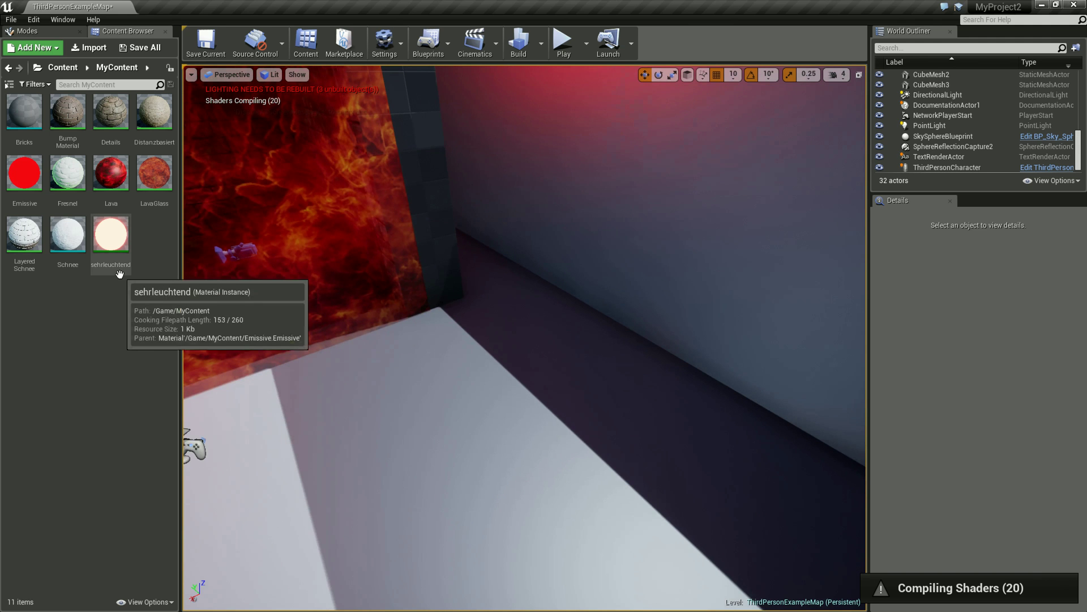
right_click(107, 312)
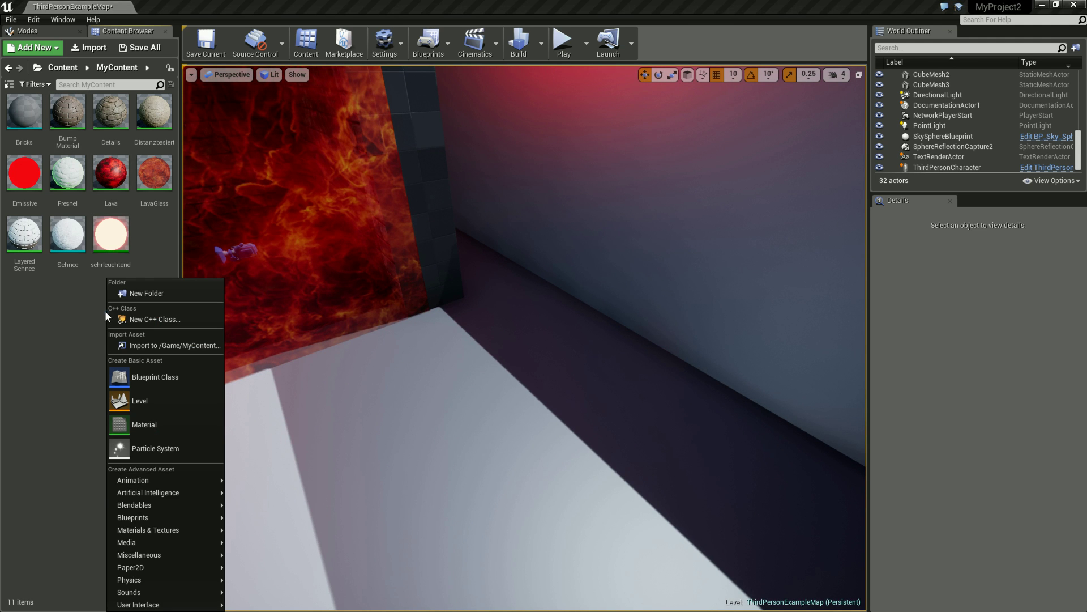
left_click(187, 450)
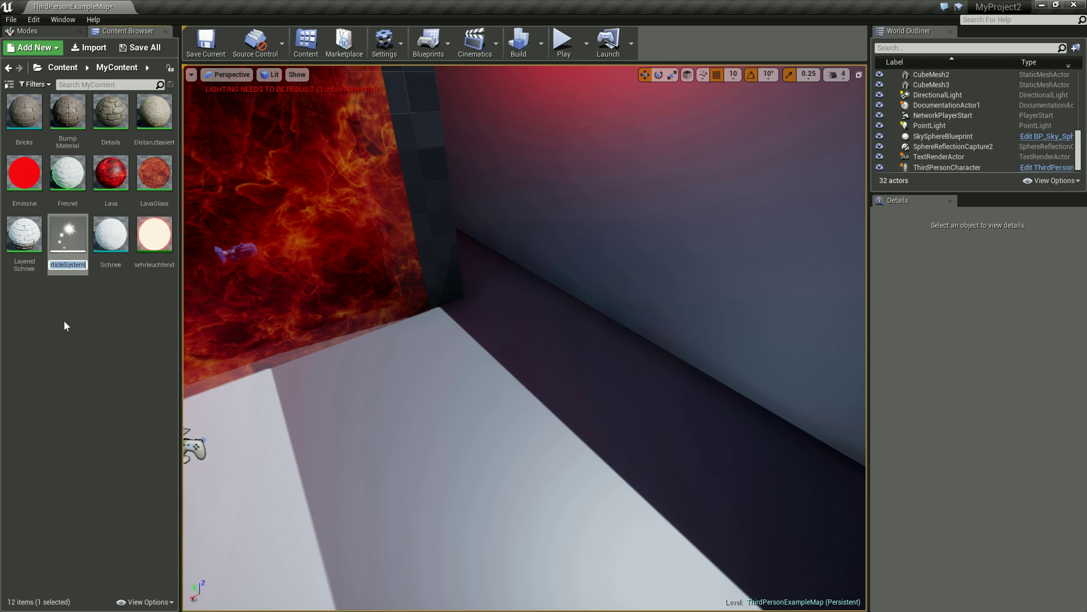
double_click(67, 244)
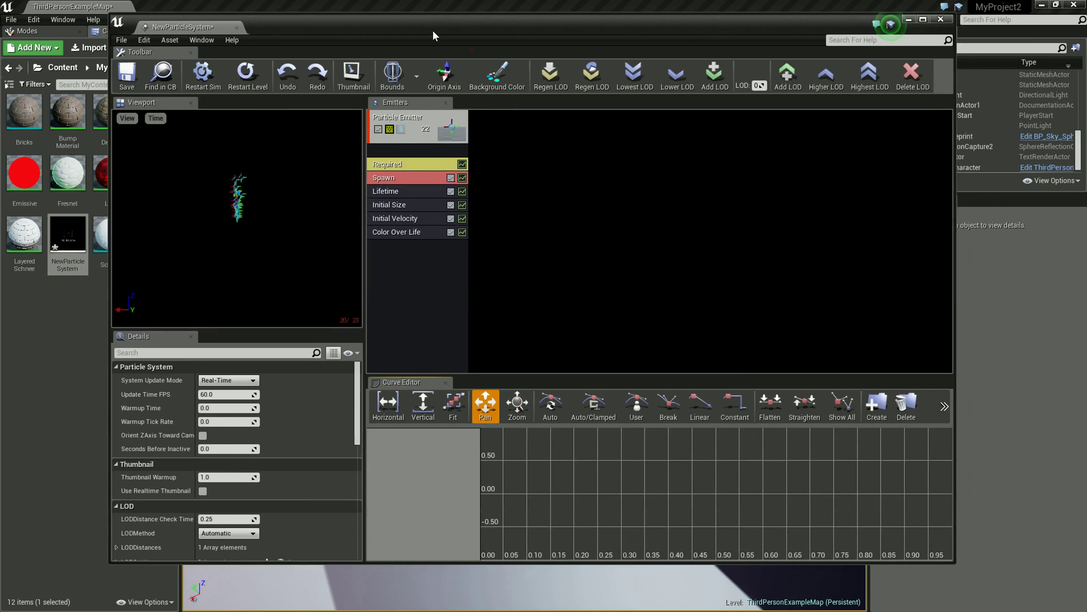
Review the Lifetime, Initial Size and Initial Velocity modules, then enable Color Over Life.
left_click_drag(473, 51, 395, 27)
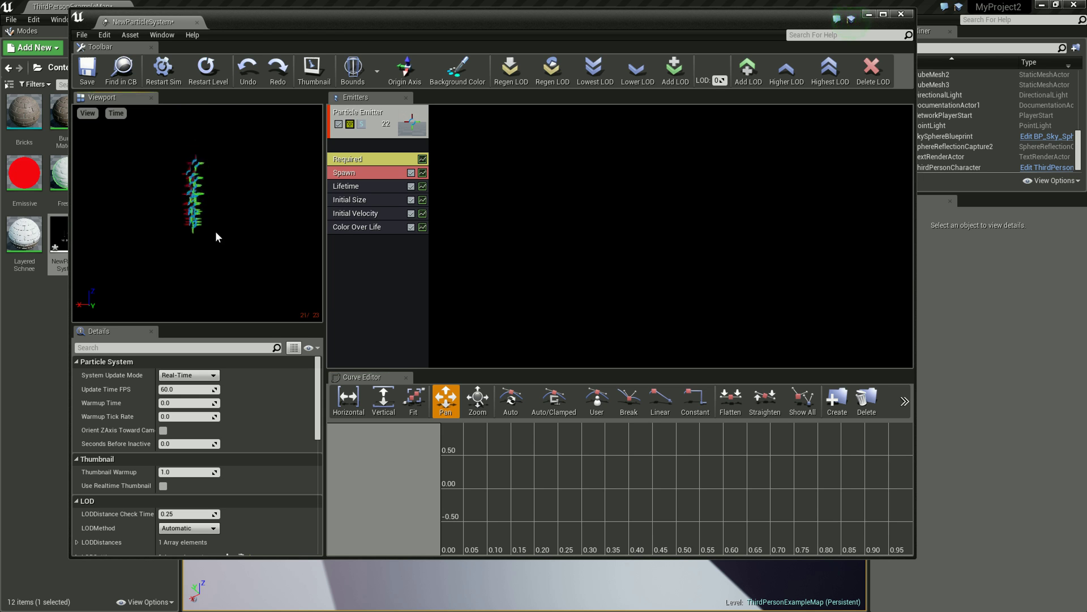
left_click(338, 188)
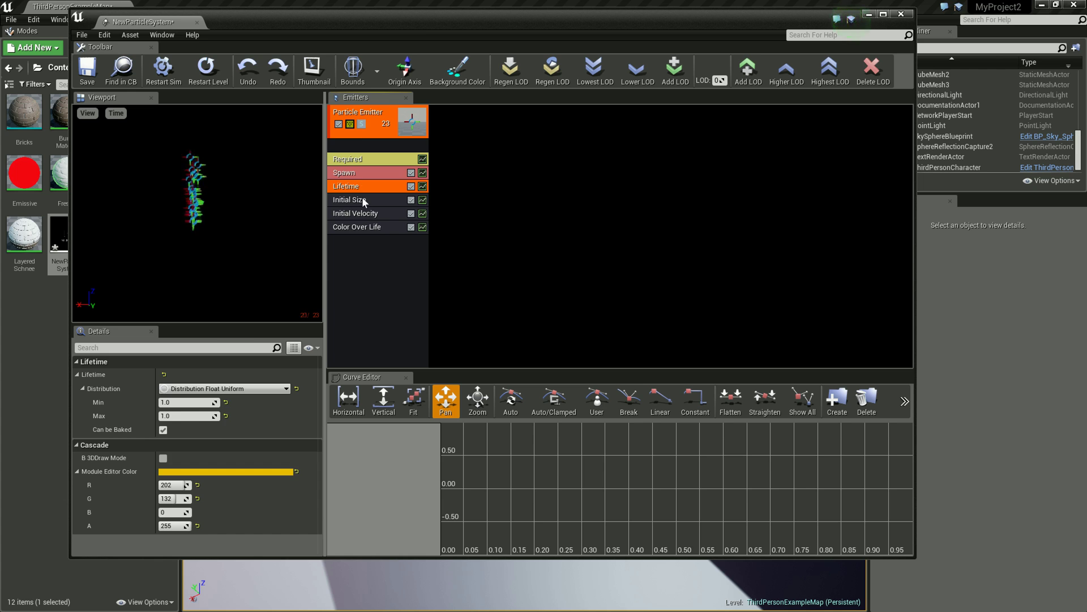
left_click(365, 201)
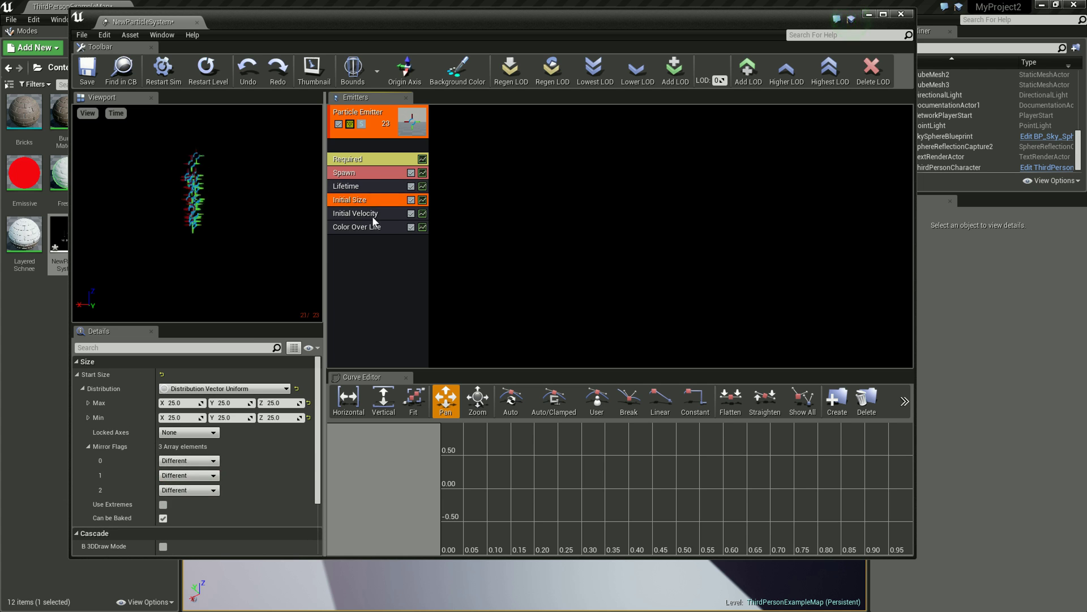
left_click(372, 215)
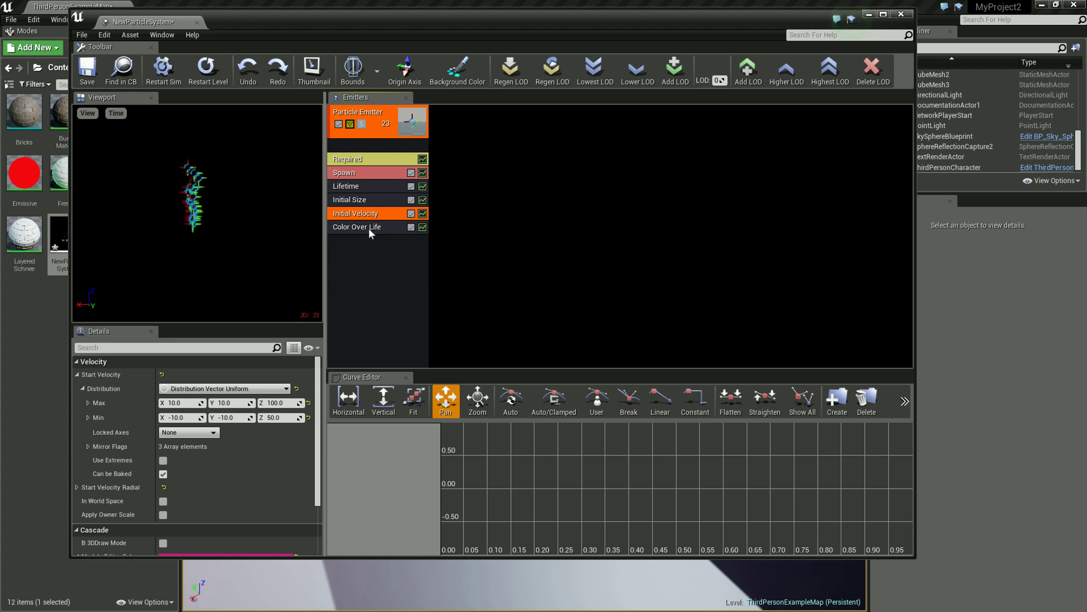
left_click(370, 226)
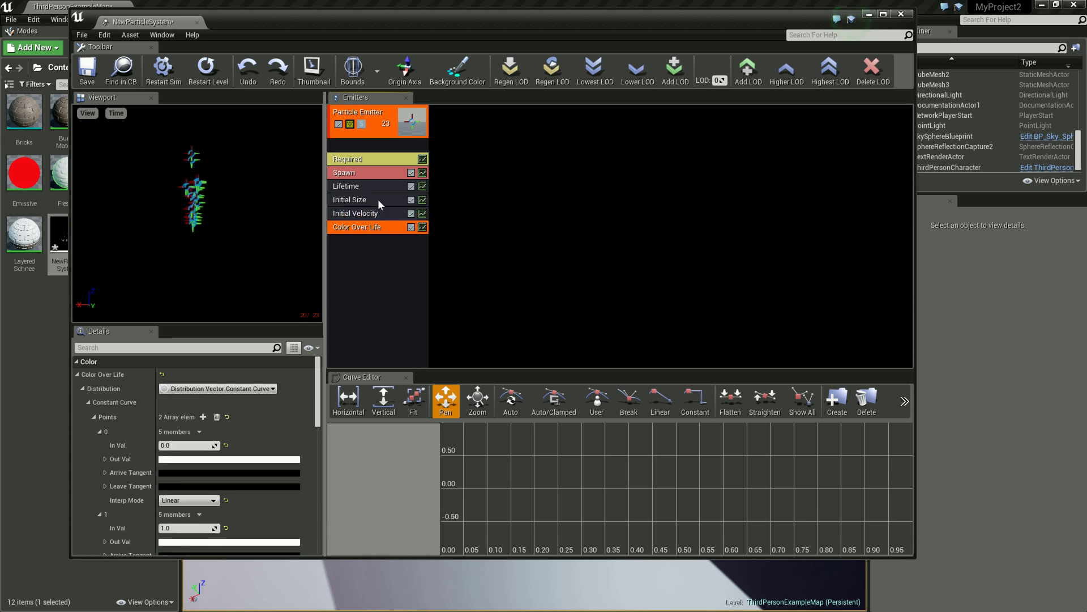
left_click(412, 229)
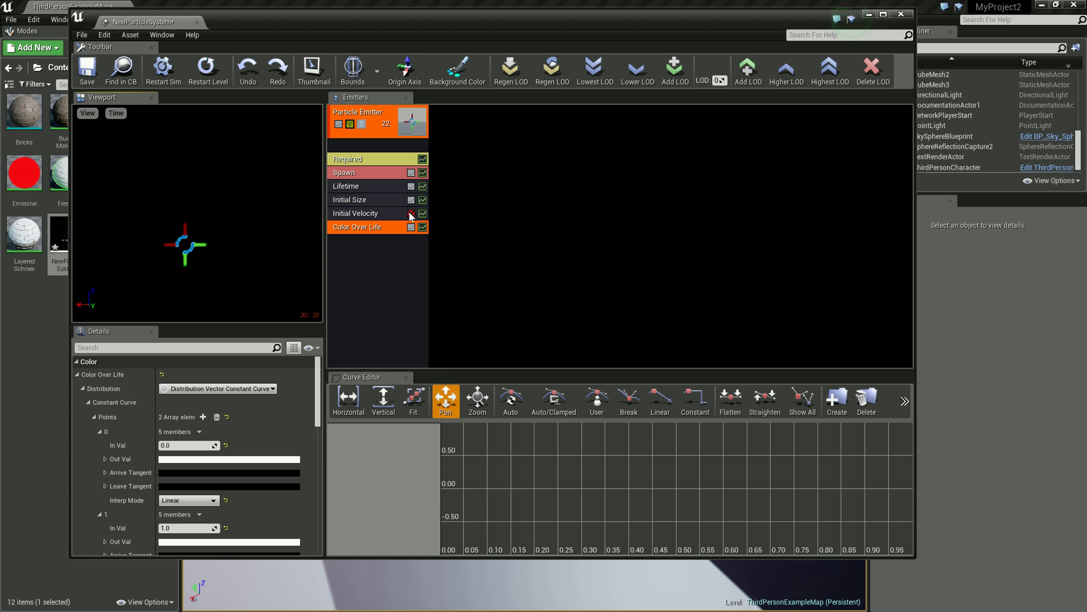
Re-enable the Initial Velocity module and show its settings in the Details panel.
scroll(195, 197, "up", 3)
left_click(411, 213)
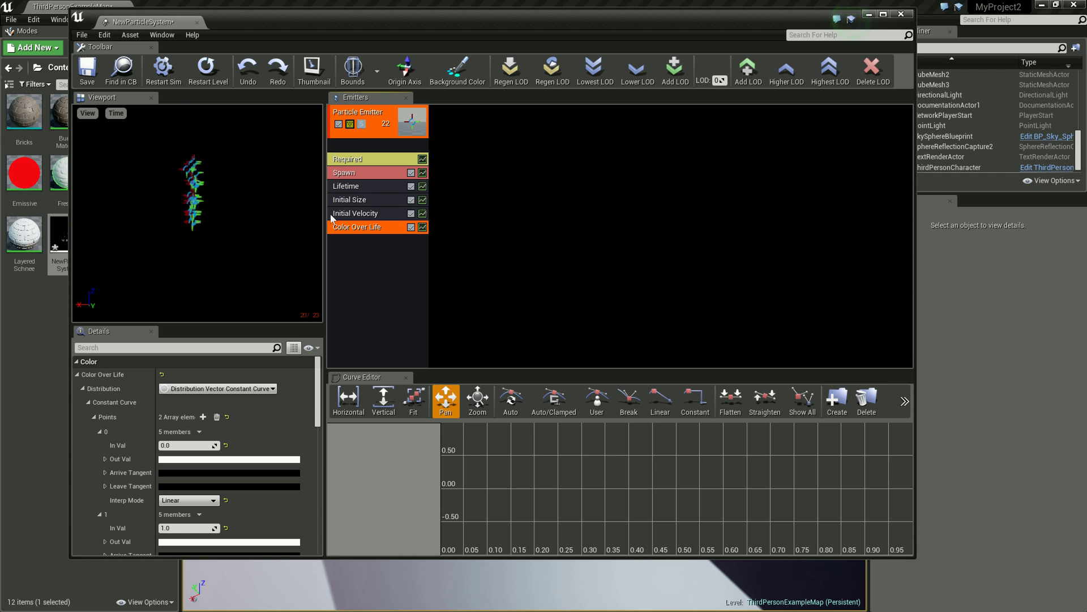
left_click(354, 215)
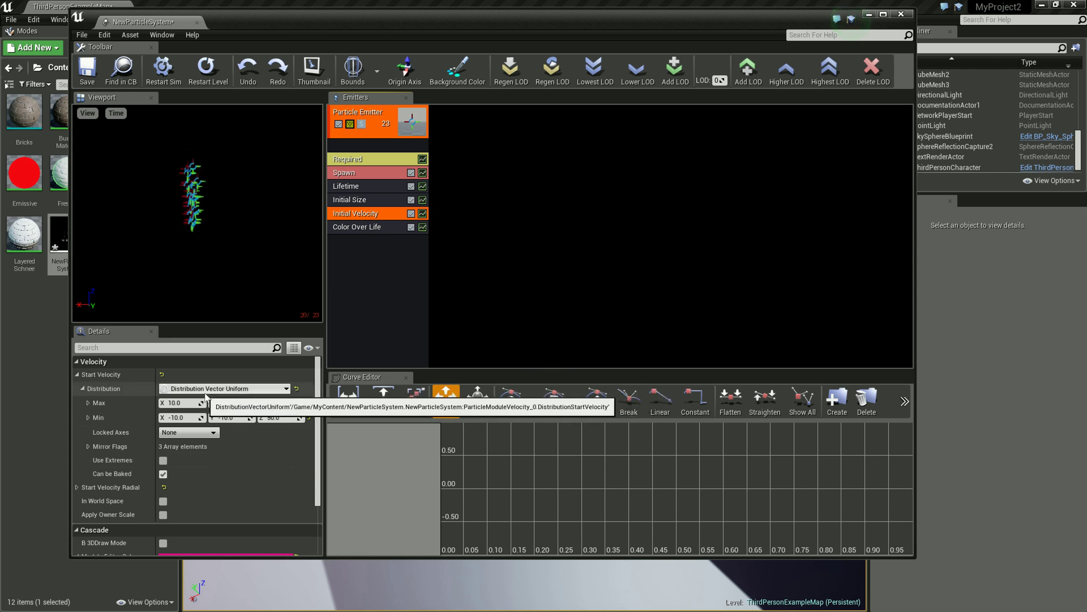
Keep the velocity distribution type, set Start Velocity Max X to 100, and view the spread.
left_click(247, 390)
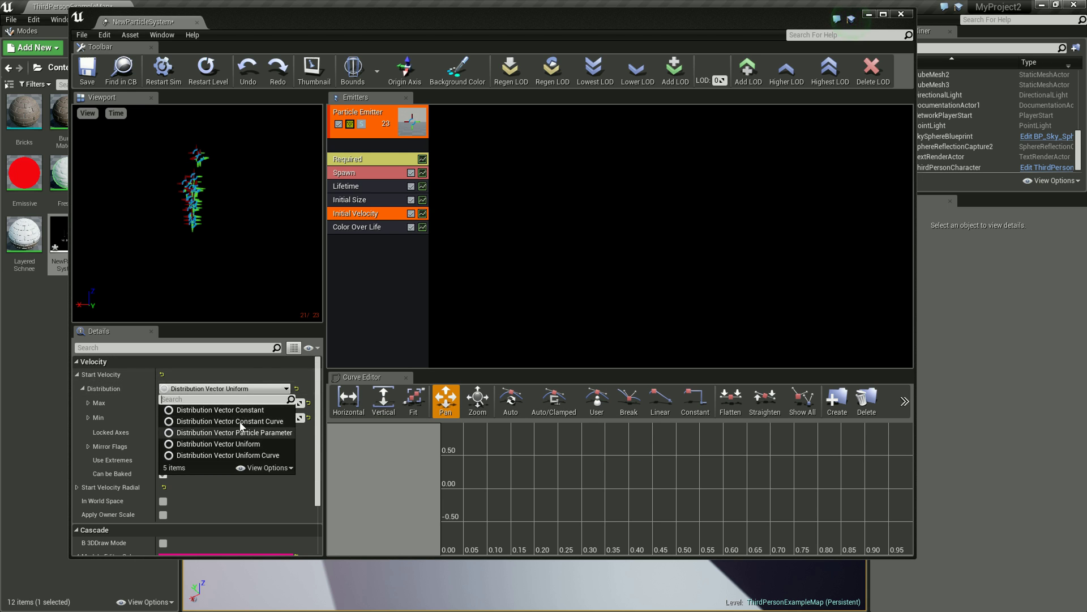
left_click(224, 498)
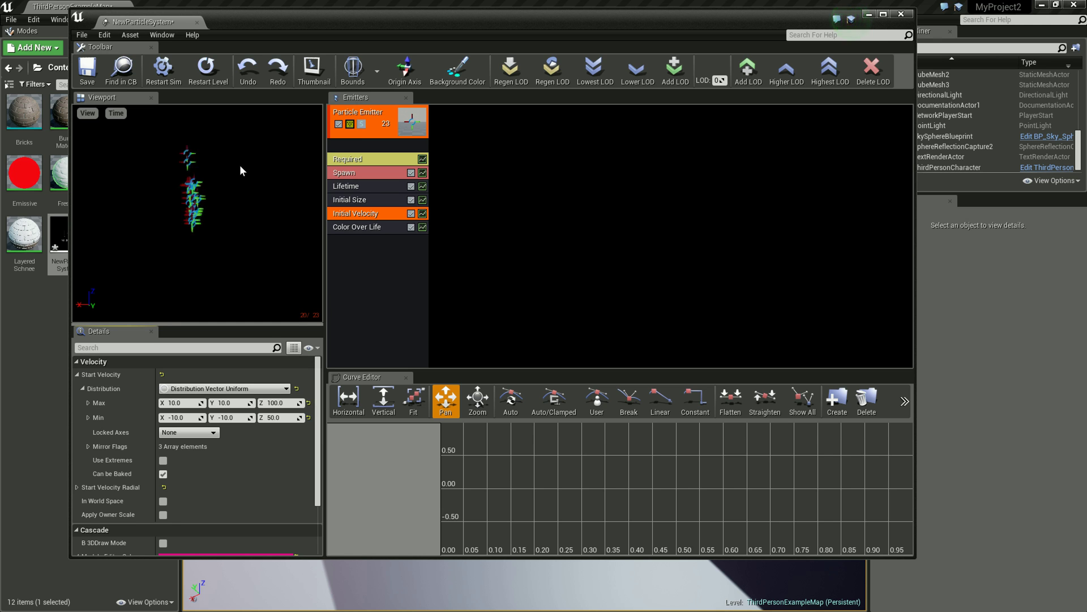
left_click(198, 403)
scroll(196, 397, "down", 2)
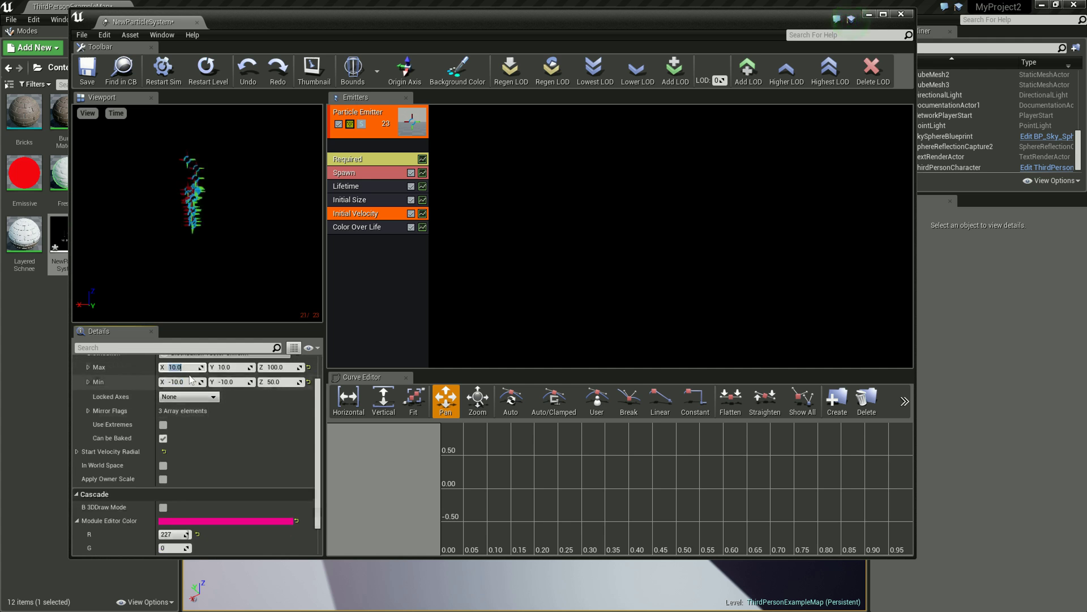
scroll(243, 445, "up", 1)
scroll(246, 451, "up", 1)
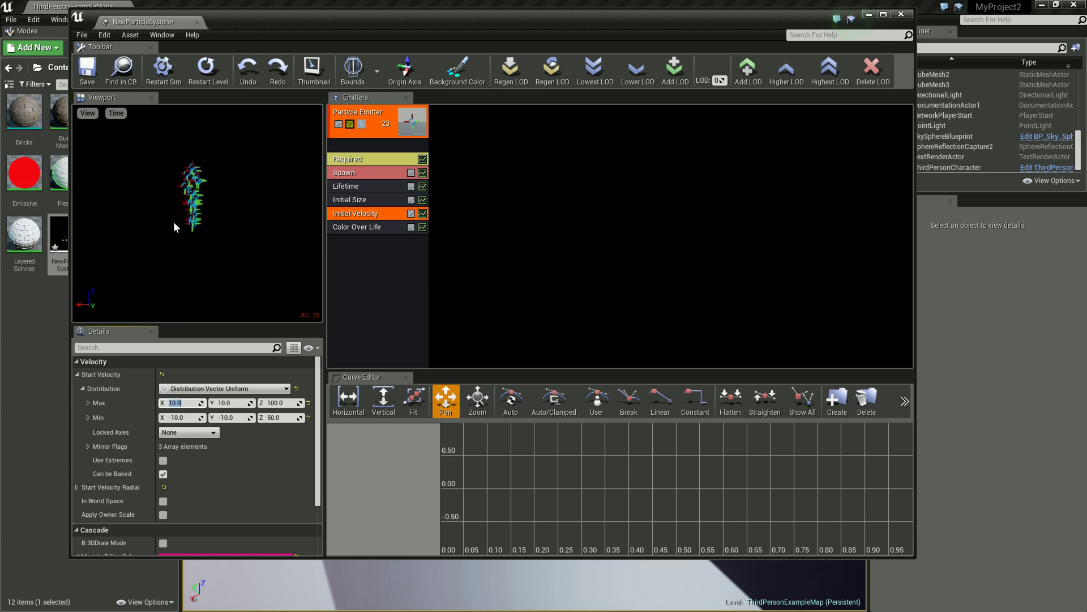
type("100")
key("Return")
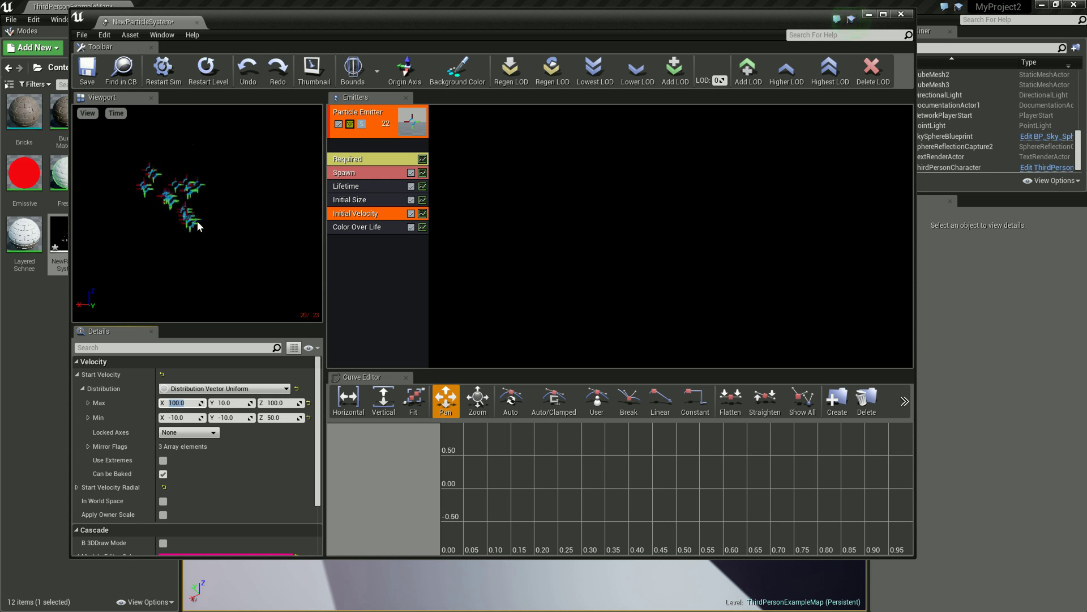
left_click(227, 403)
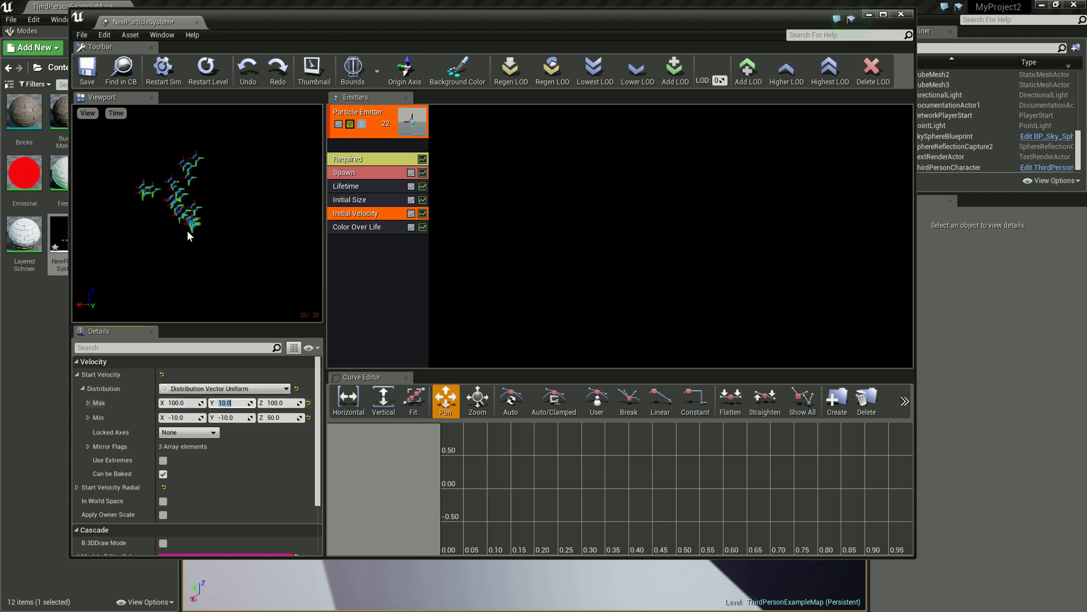
mouse_move(199, 250)
left_mouse_down()
mouse_move(310, 222)
mouse_move(295, 240)
left_mouse_up()
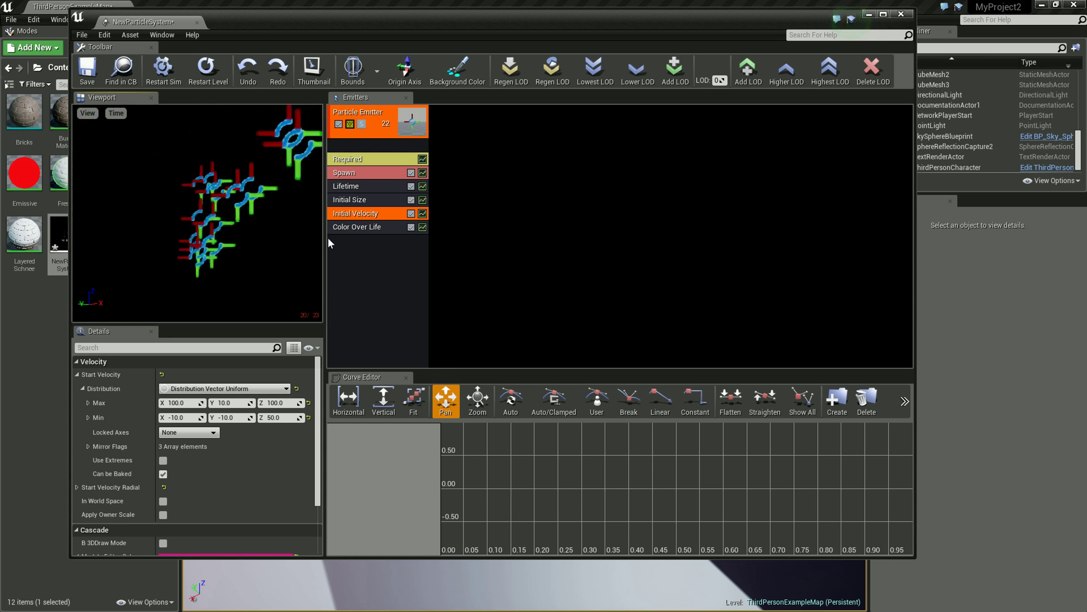
left_click_drag(295, 242, 184, 201)
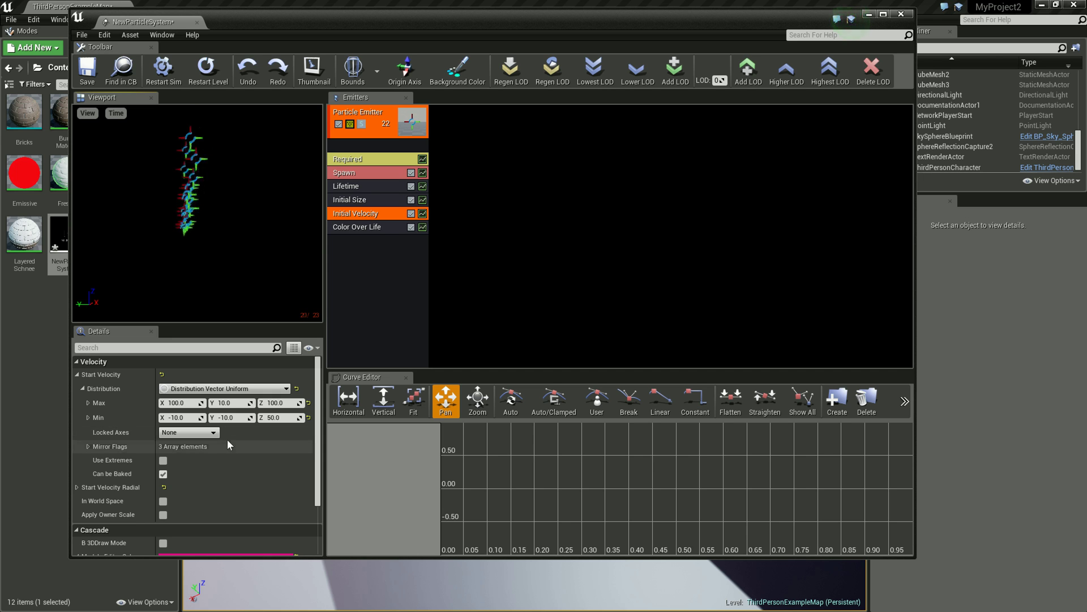
left_click_drag(233, 246, 158, 236)
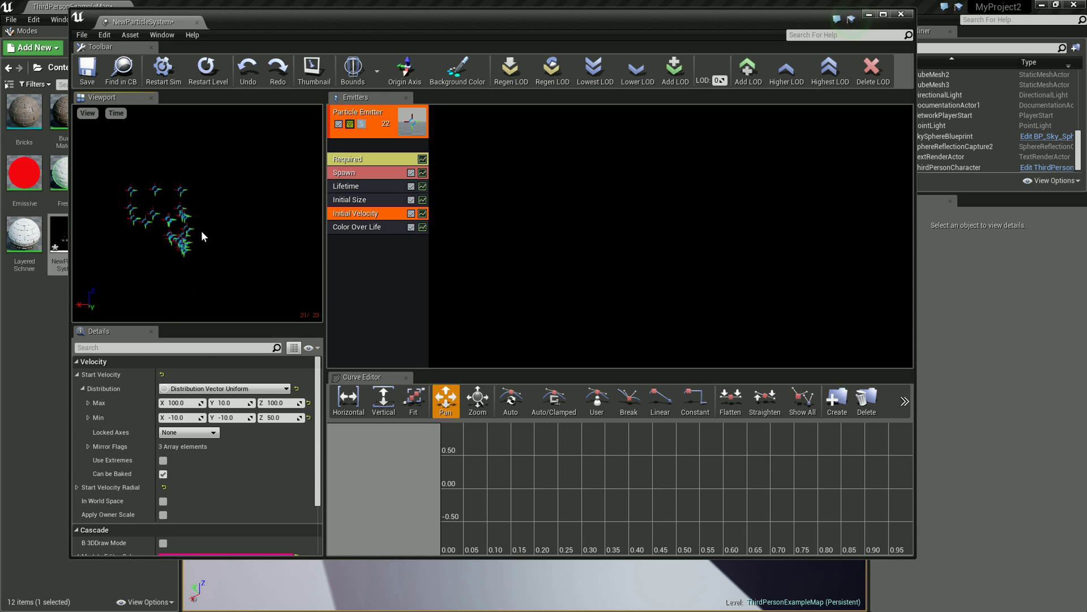
Set Start Velocity Max Z to 500, keep Min Z at 50, and show Lifetime settings.
left_click(278, 402)
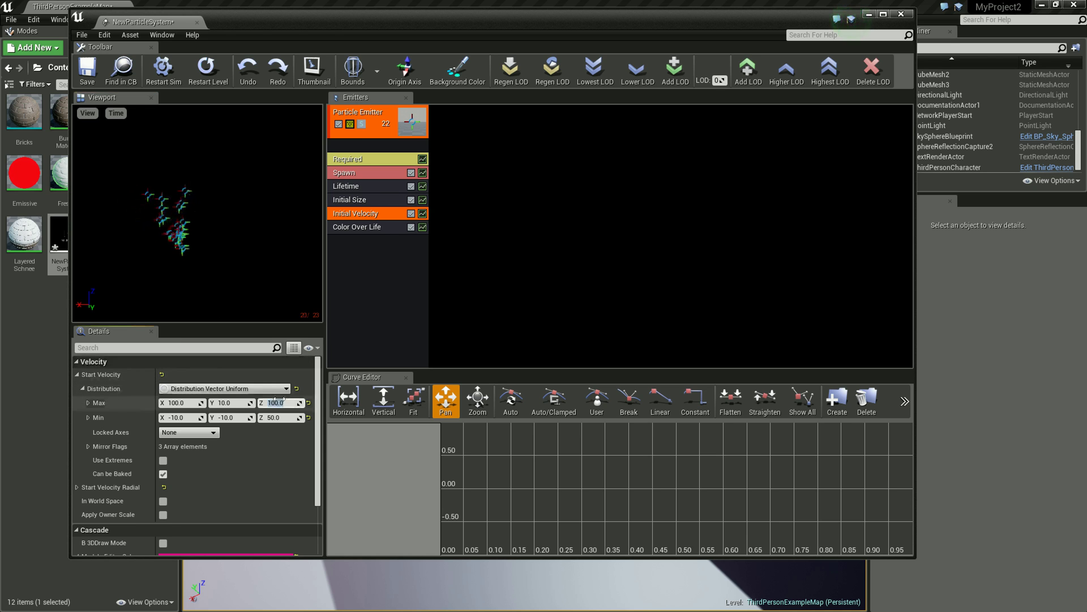
type("500")
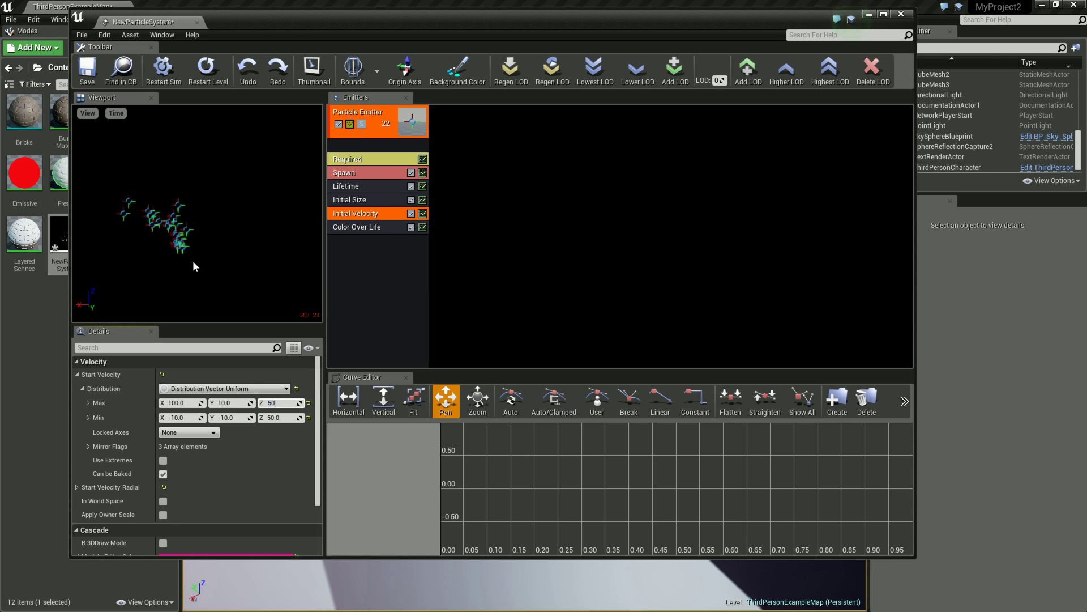
key("Return")
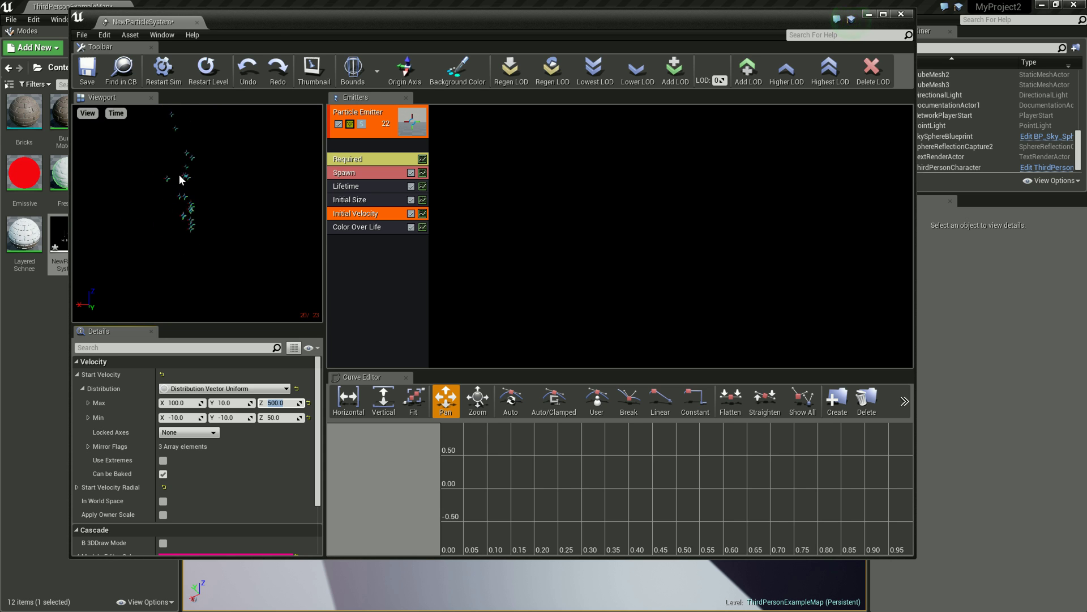
left_click(275, 417)
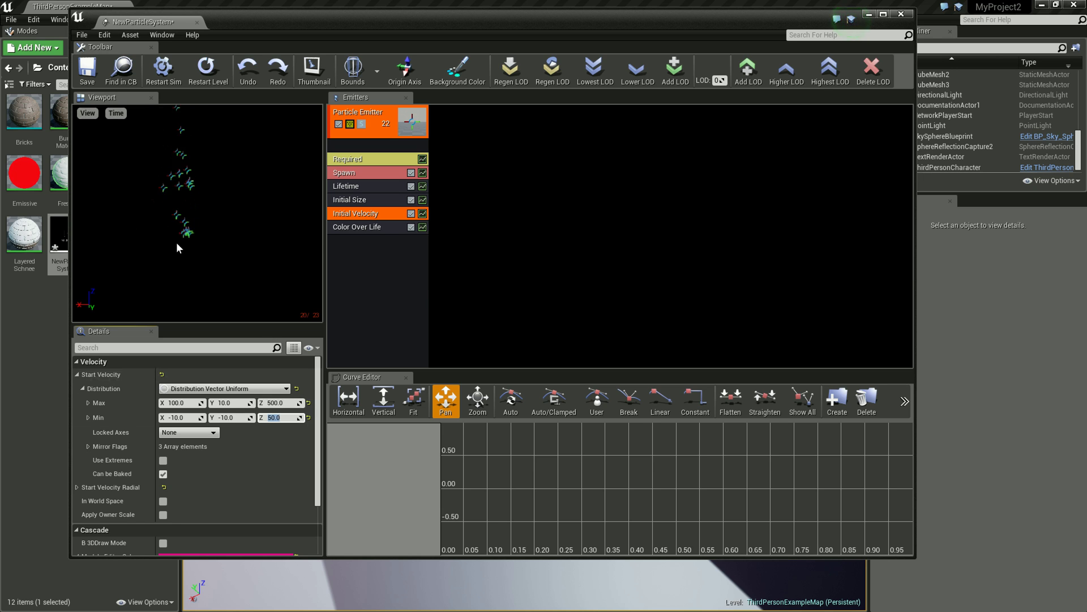
left_click(277, 402)
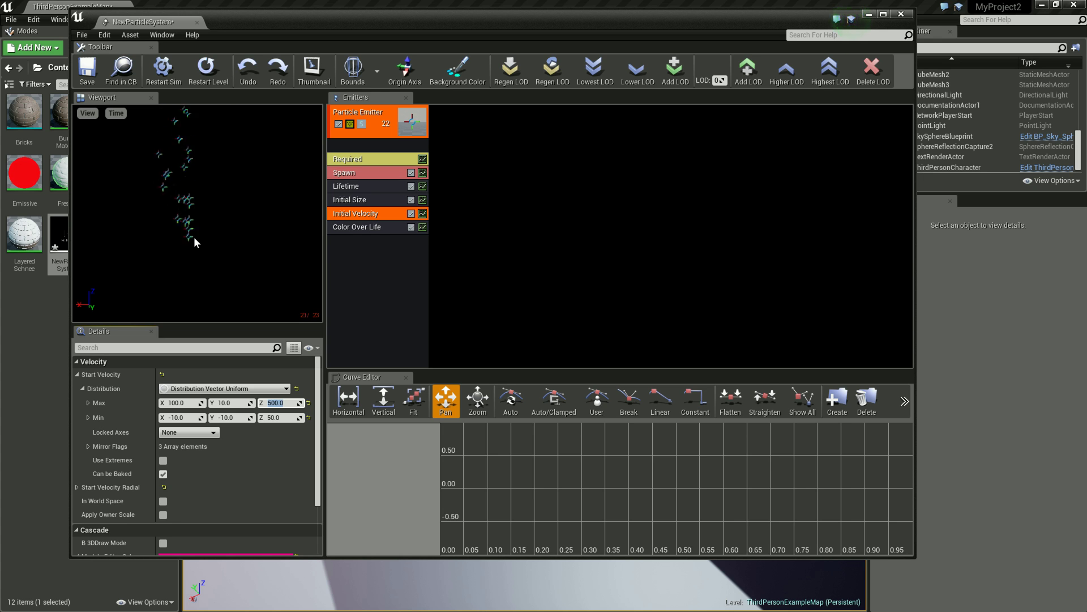
left_click(358, 186)
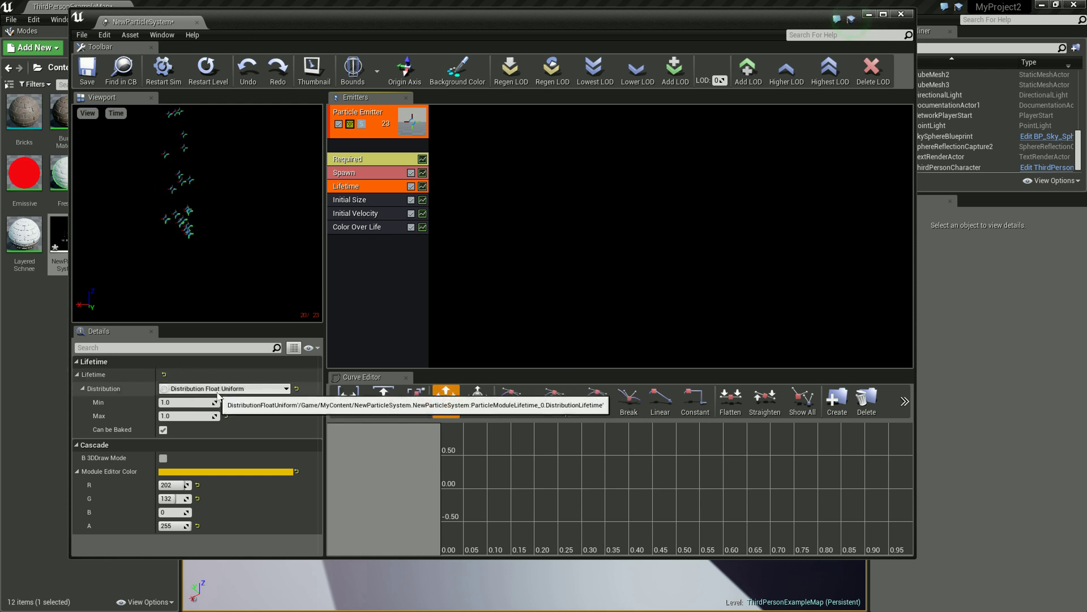
Change Lifetime Min to 0.5 (Max stays 1.5), then show the Spawn module's settings.
left_click(180, 416)
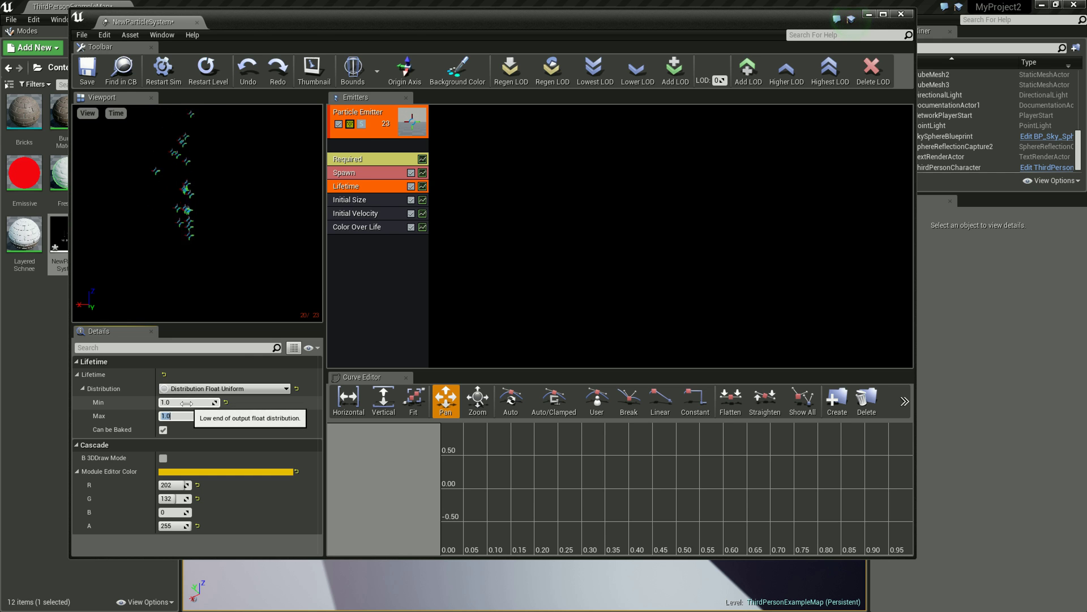
left_click(183, 402)
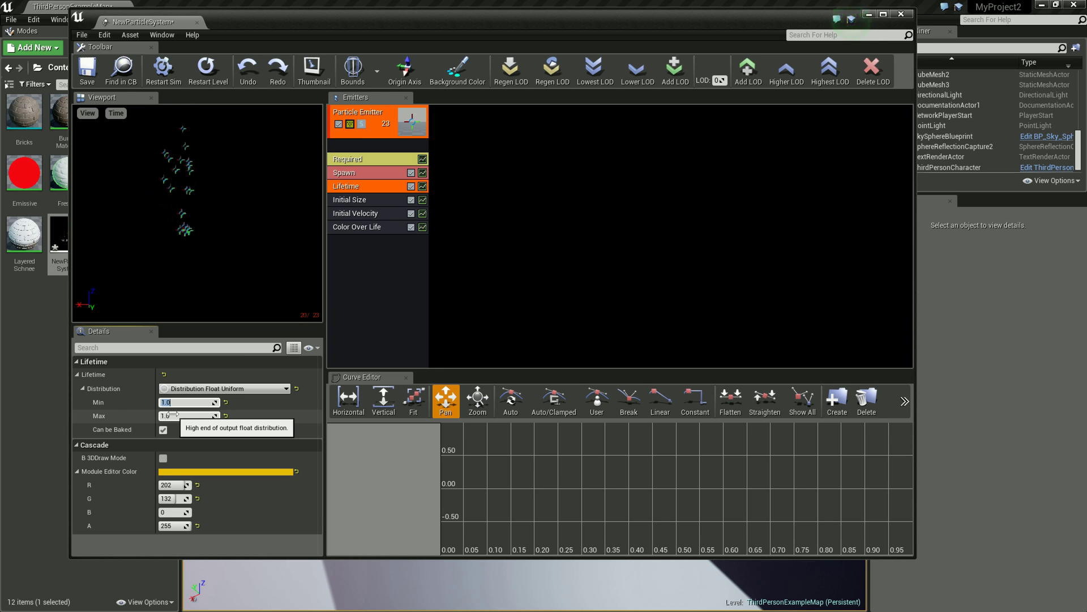
left_click(175, 403)
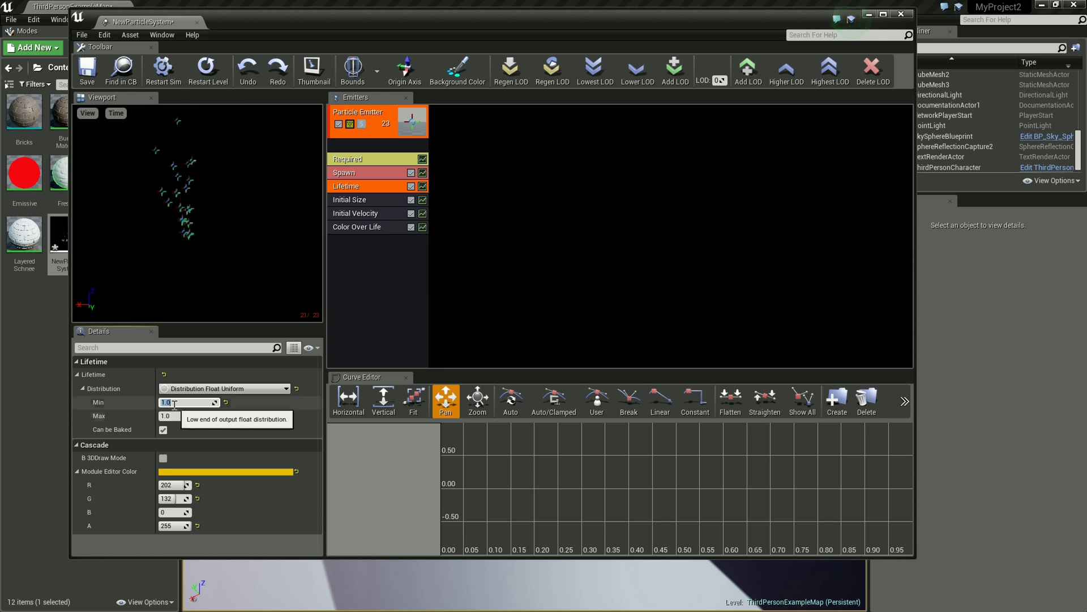
key("BackSpace")
key("BackSpace")
key("BackSpace")
type("0")
key("Return")
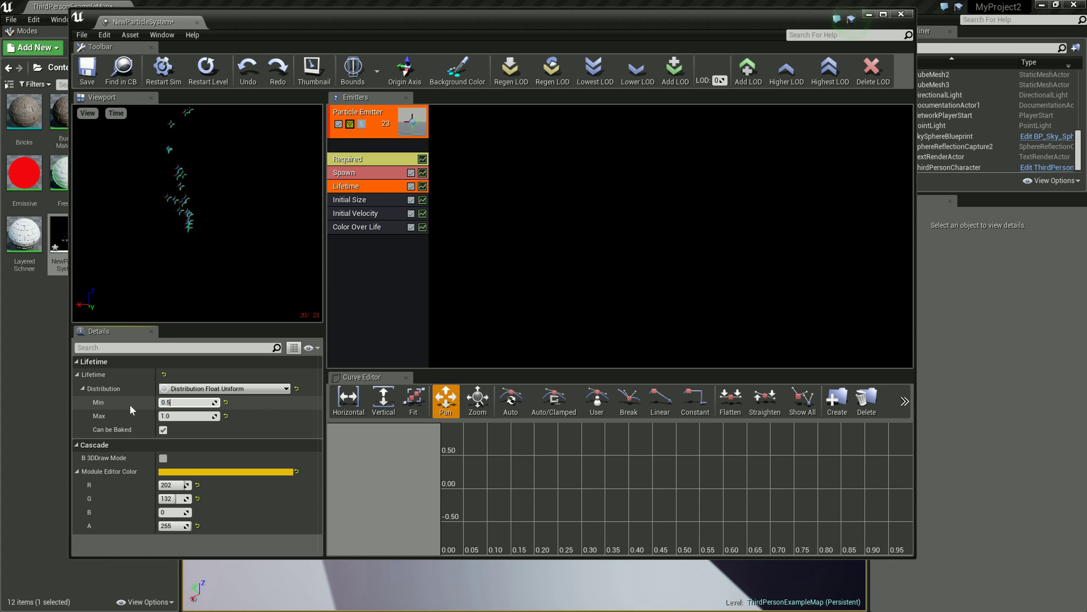
type(".5")
key("Return")
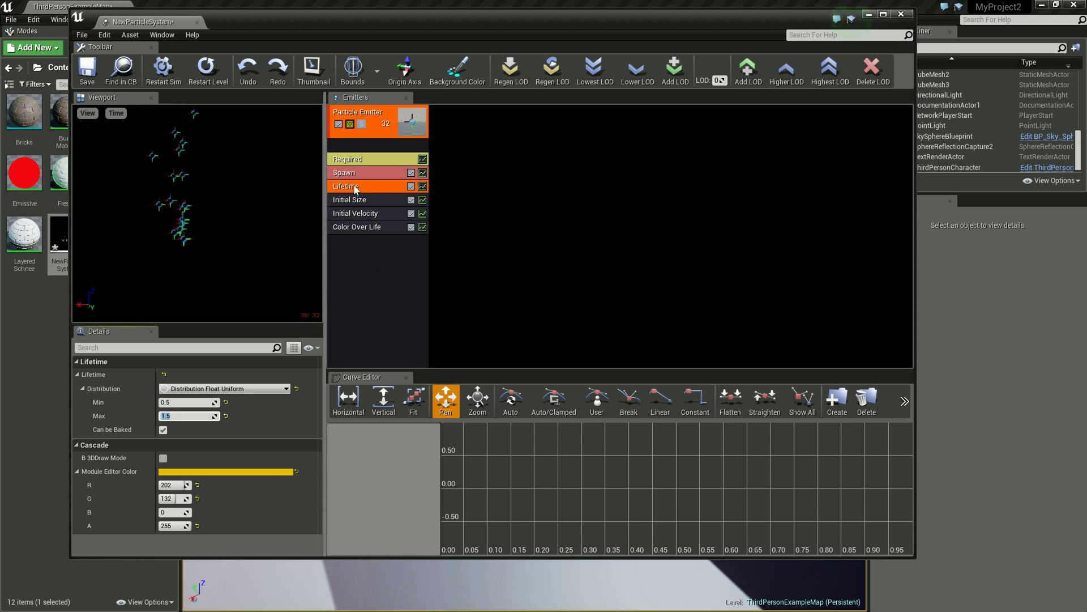
left_click(362, 173)
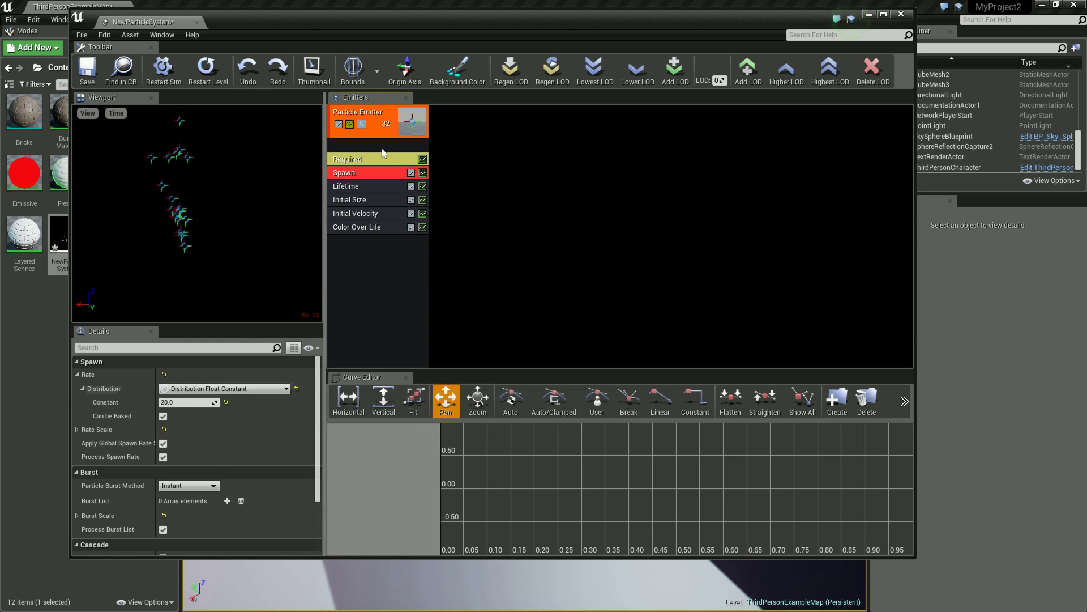
left_click(406, 130)
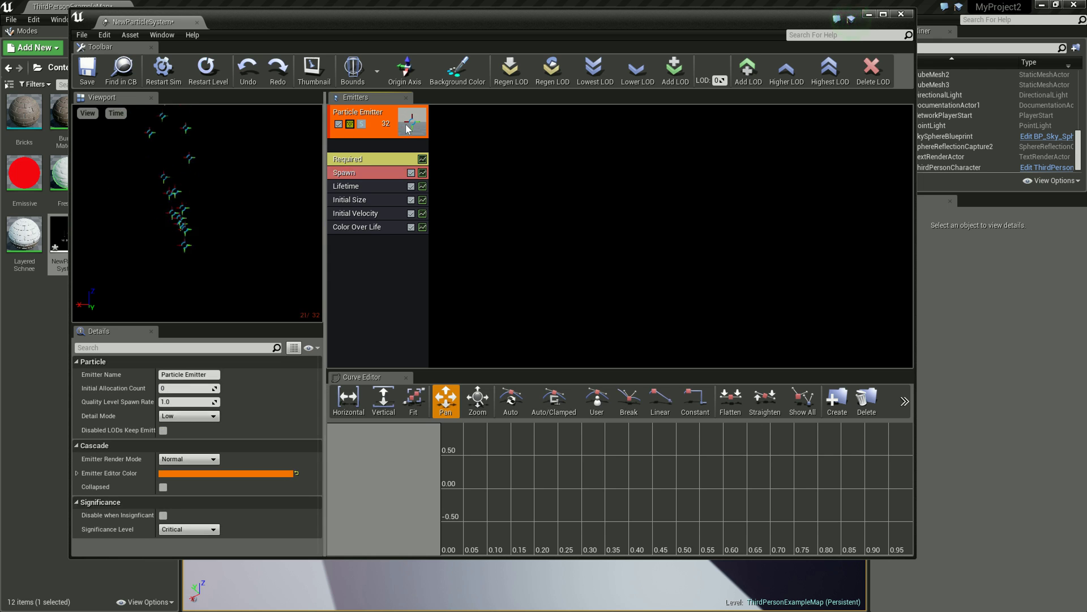
double_click(410, 118)
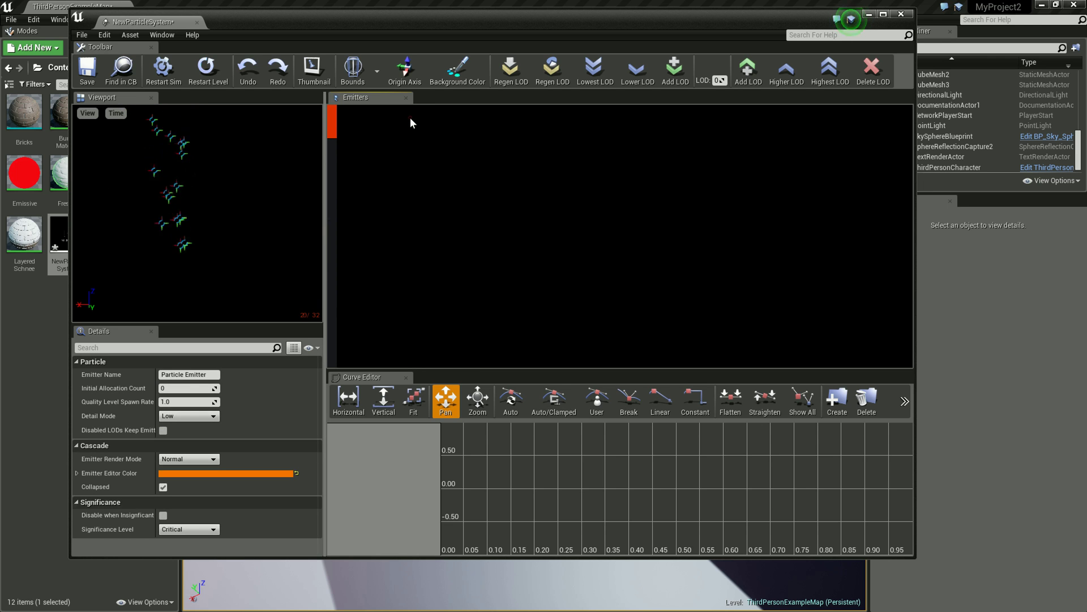
double_click(335, 120)
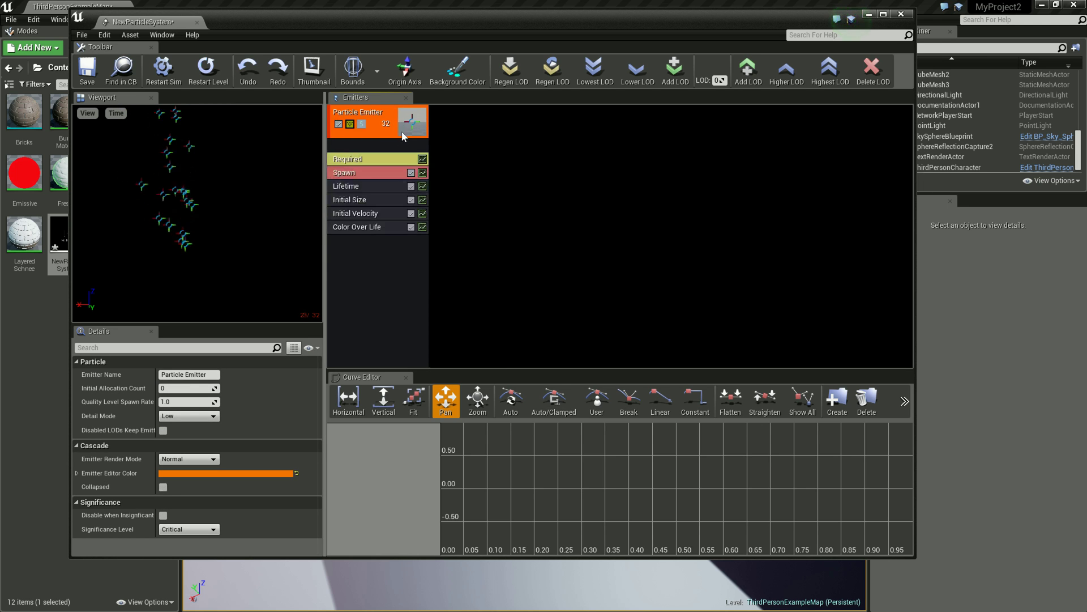
left_click(443, 116)
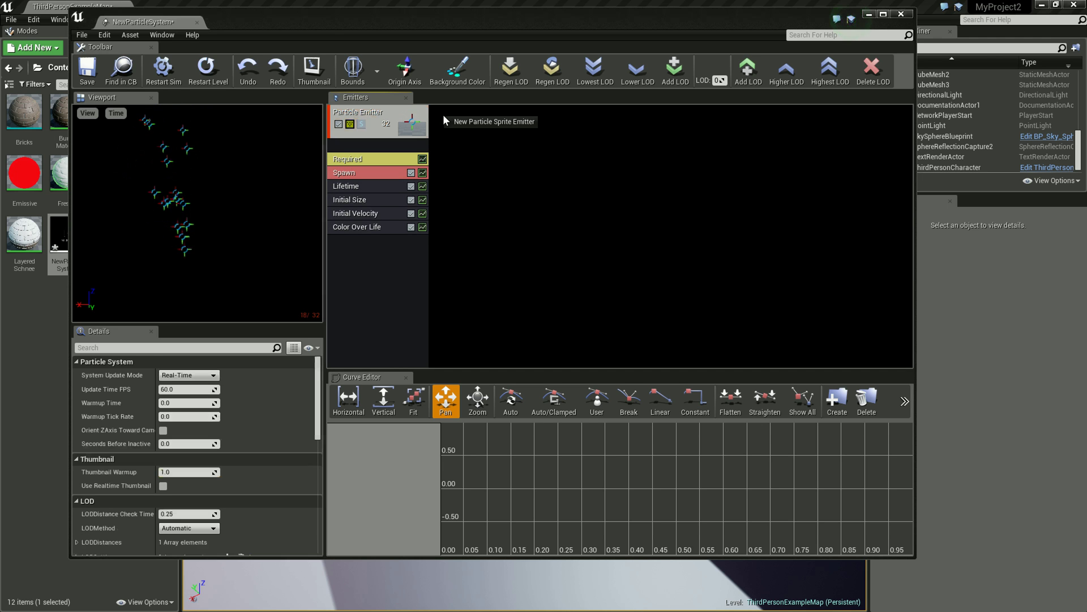
left_click(464, 126)
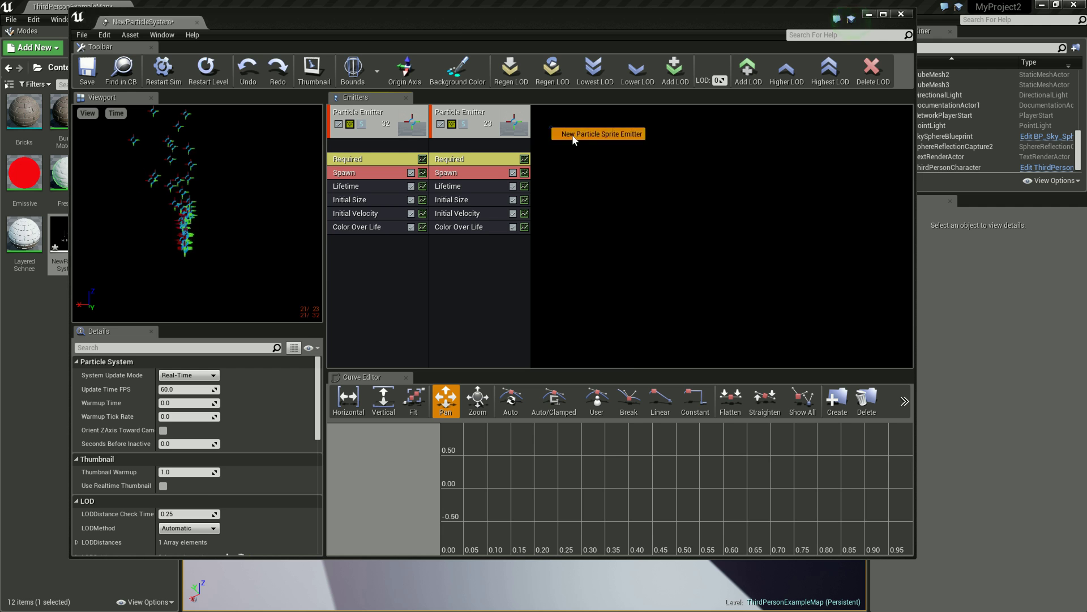
left_click(572, 134)
right_click(608, 123)
mouse_move(635, 130)
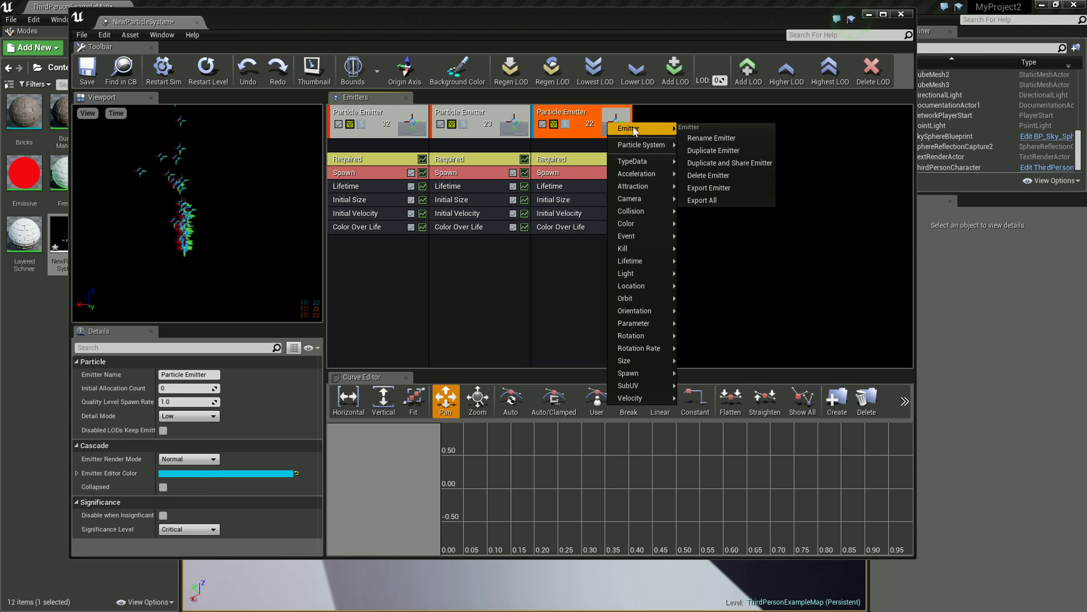
left_click(708, 175)
right_click(517, 115)
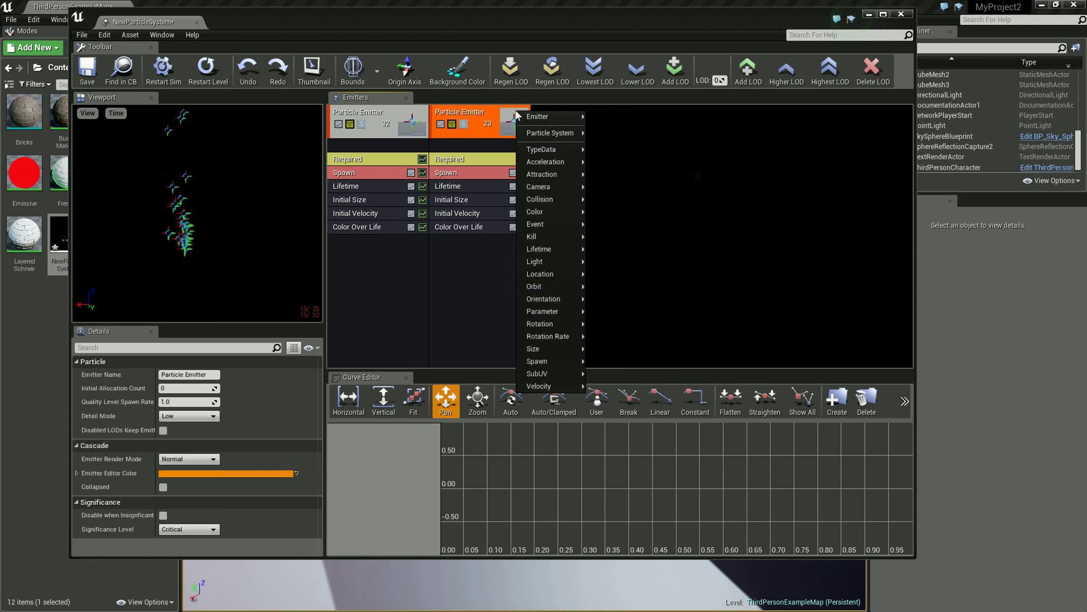
mouse_move(564, 121)
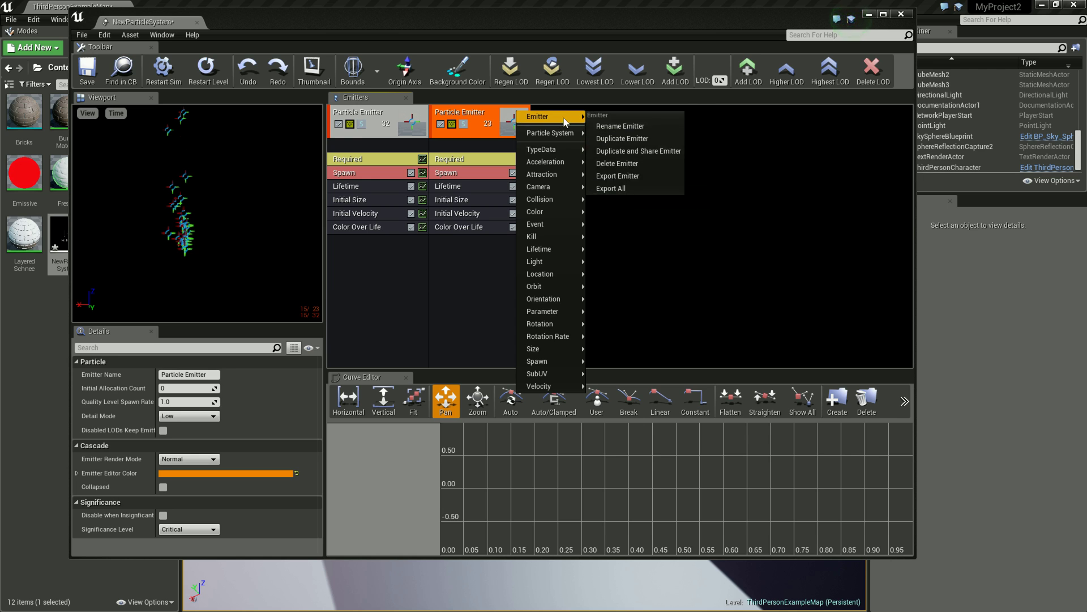
left_click(623, 164)
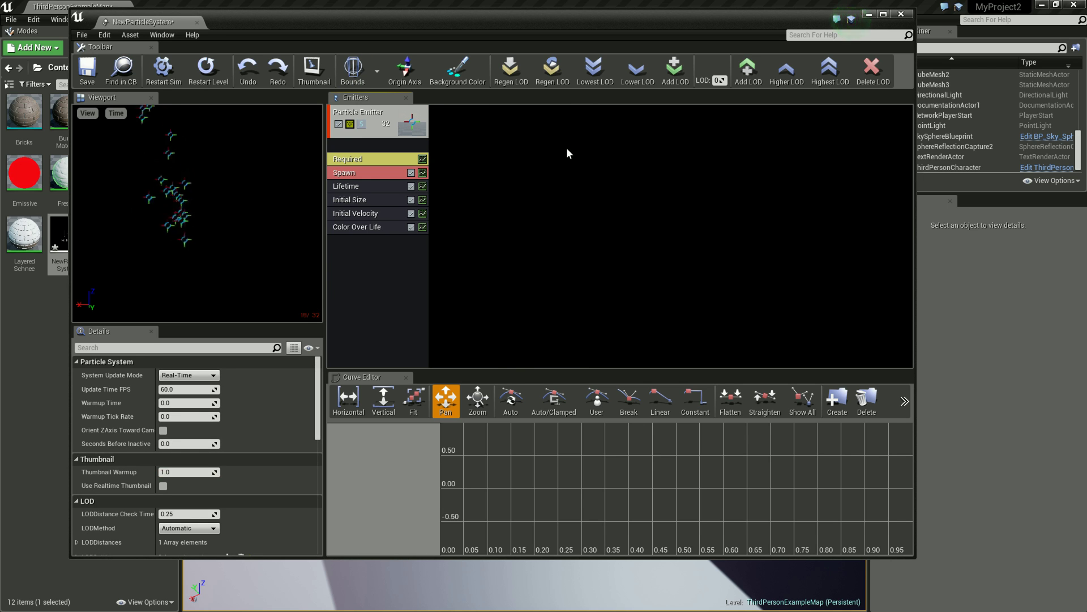
double_click(415, 121)
double_click(333, 132)
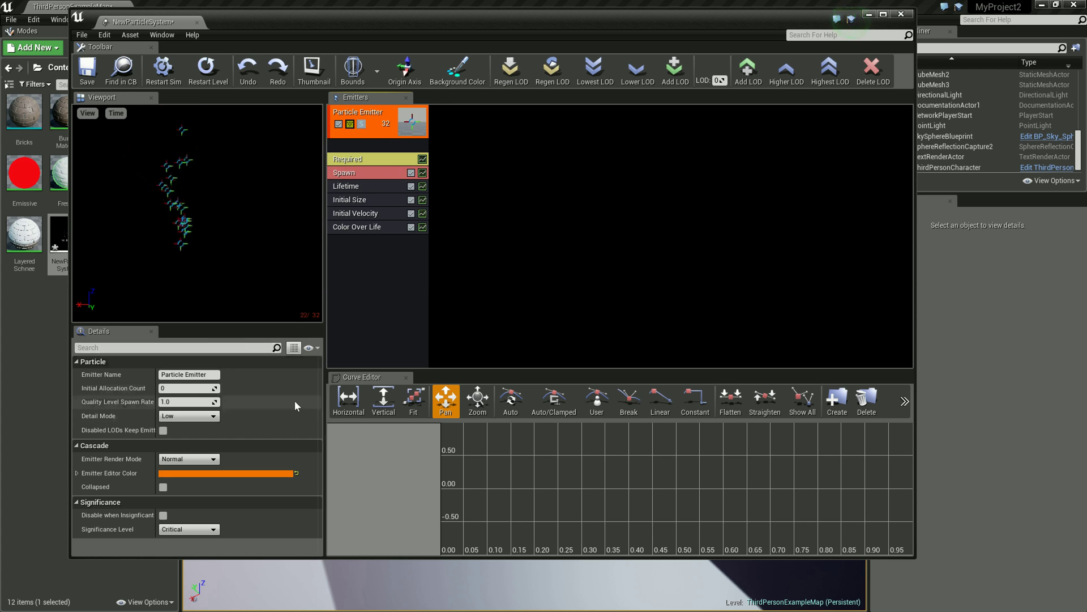
right_click(412, 121)
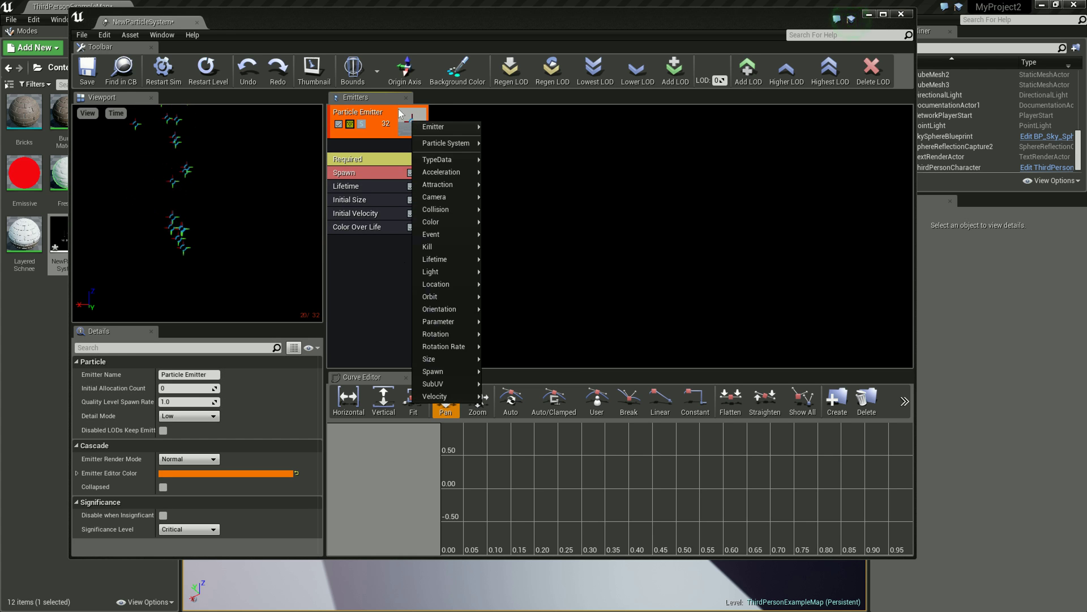
mouse_move(443, 129)
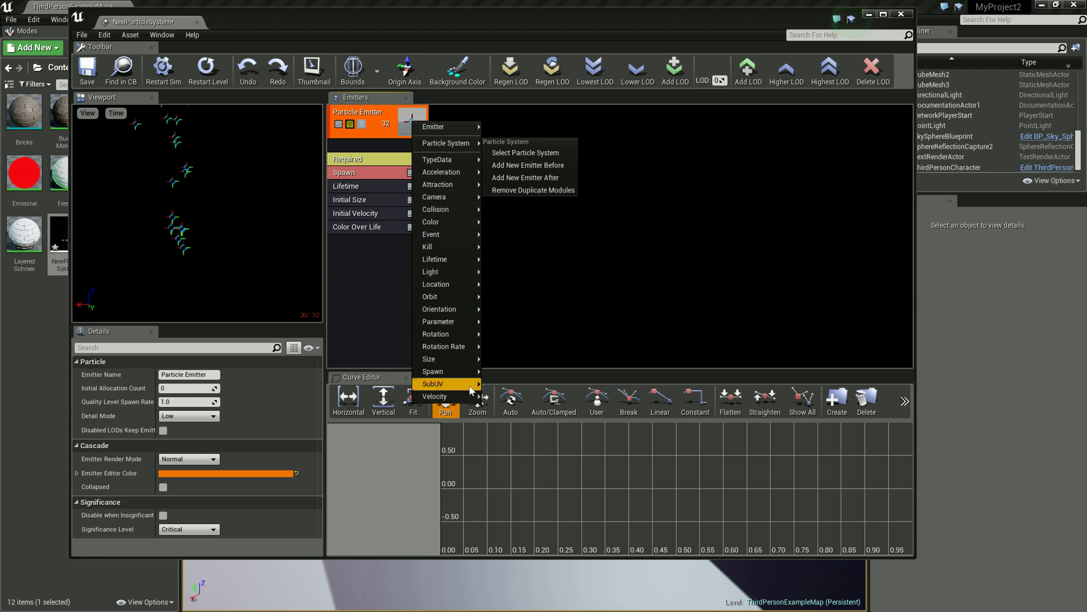
left_click(378, 300)
right_click(352, 250)
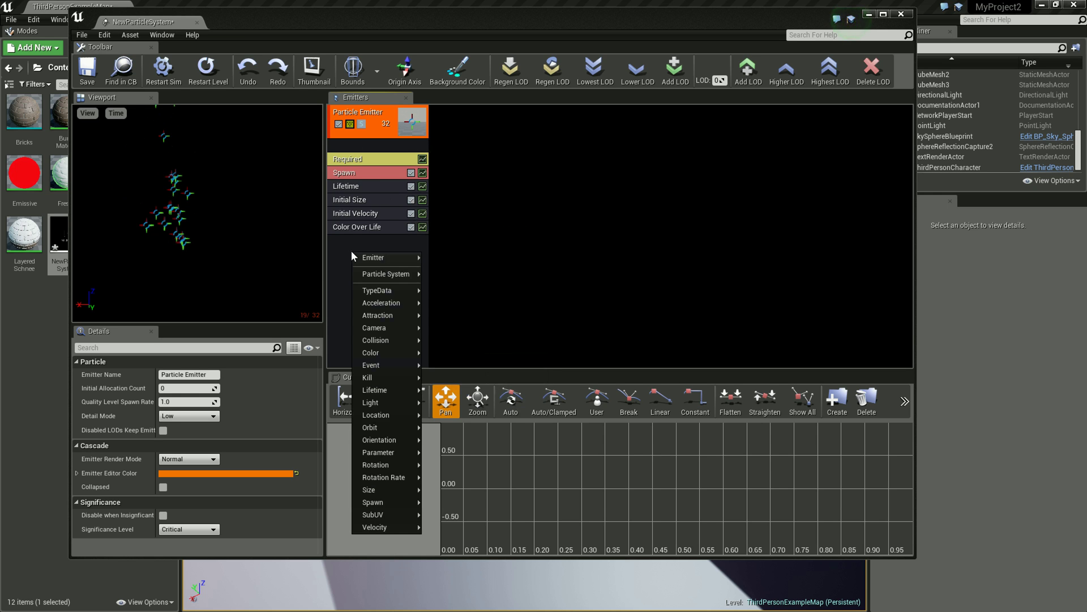
mouse_move(393, 311)
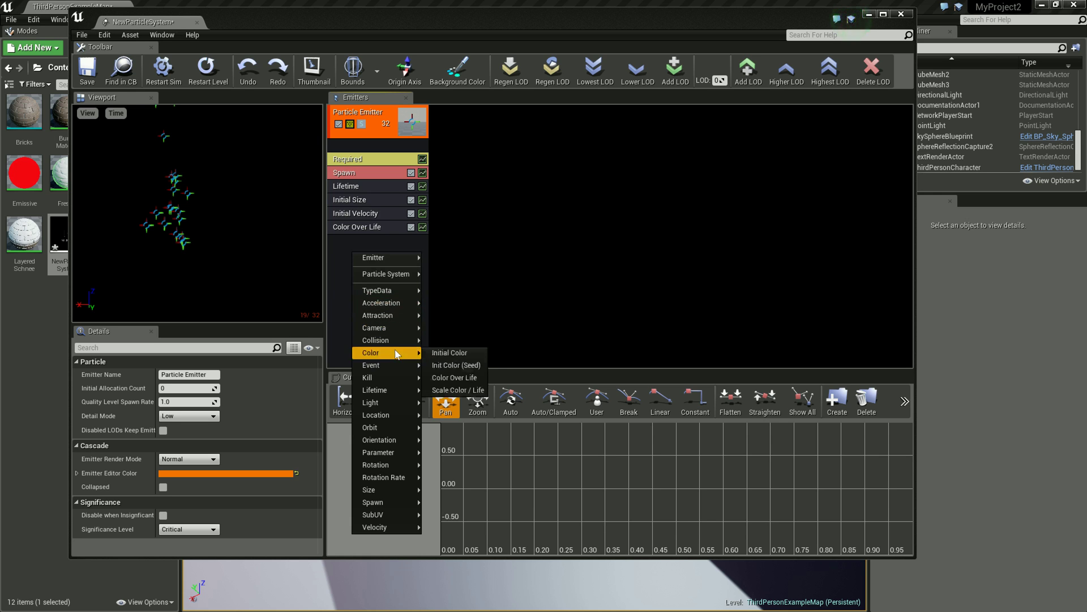
mouse_move(398, 370)
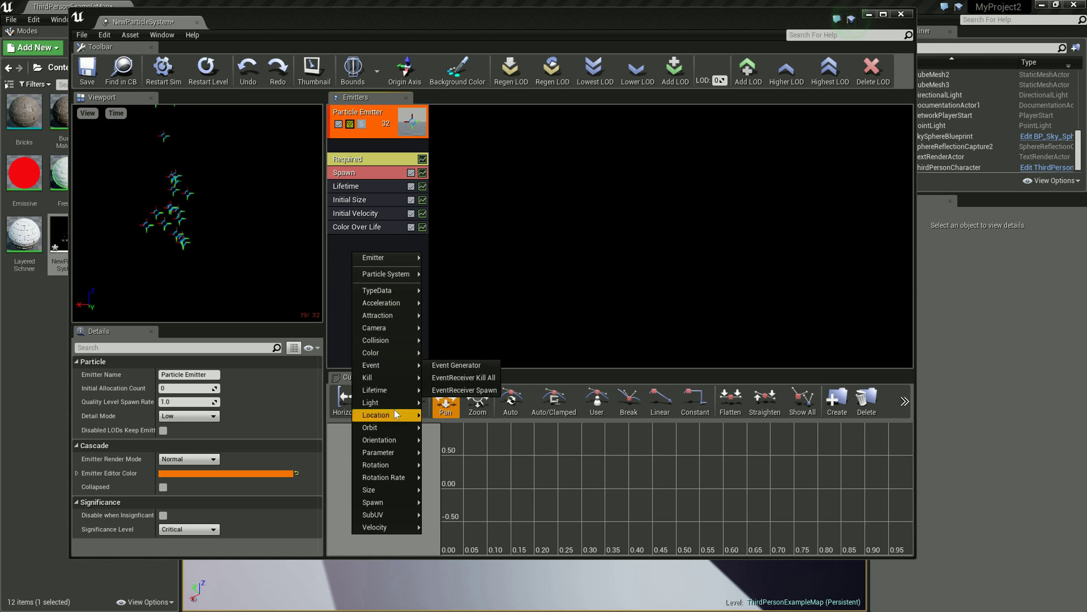
mouse_move(374, 479)
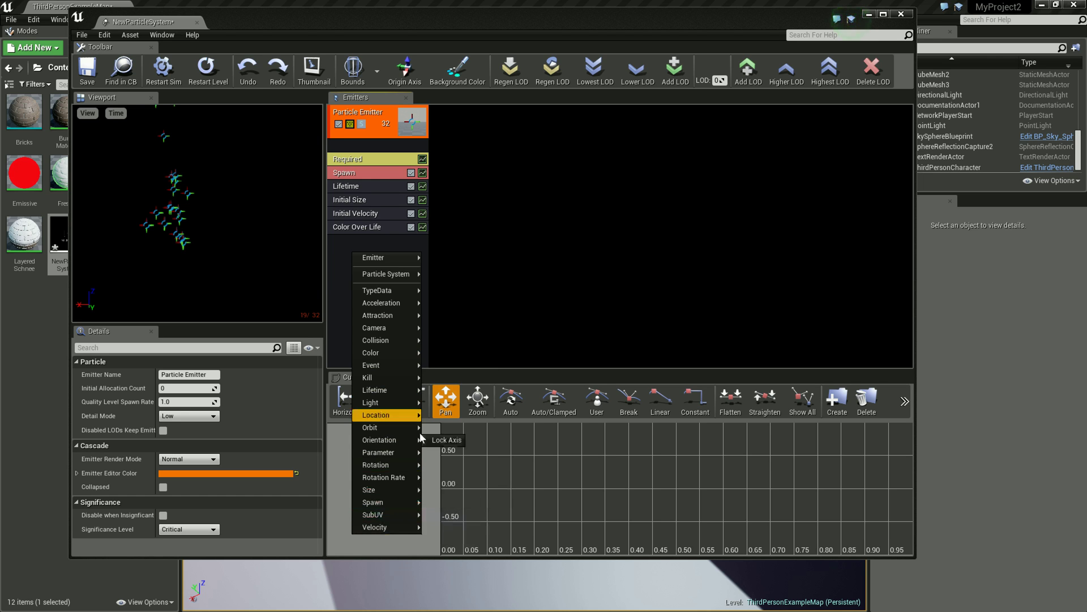
mouse_move(377, 290)
left_click(327, 267)
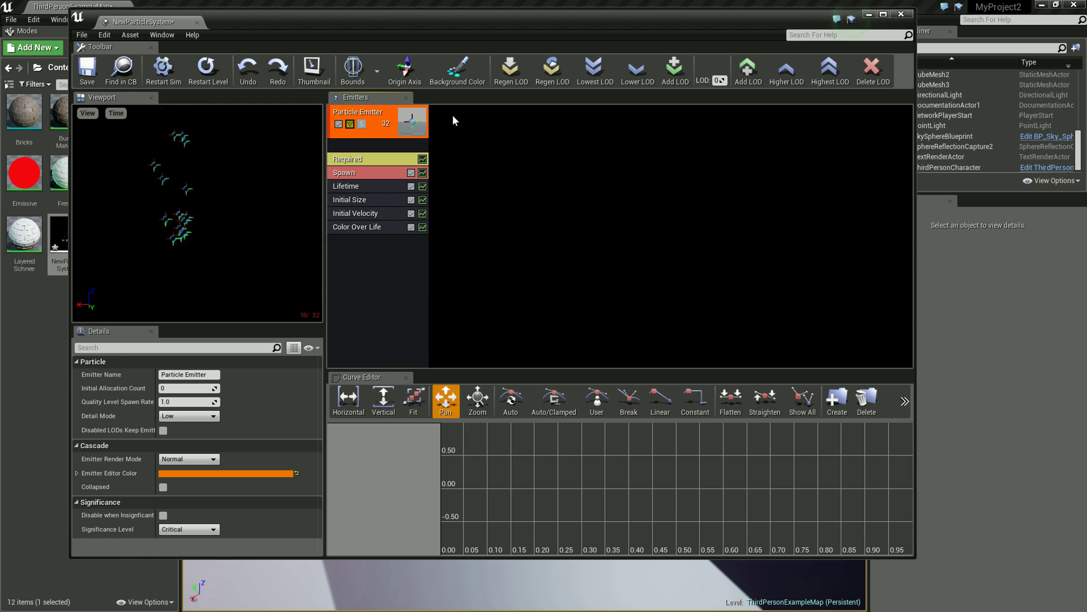
Close the NewParticleSystem editor, browse to StarterContent > Particles and open P_Fire.
left_click(901, 14)
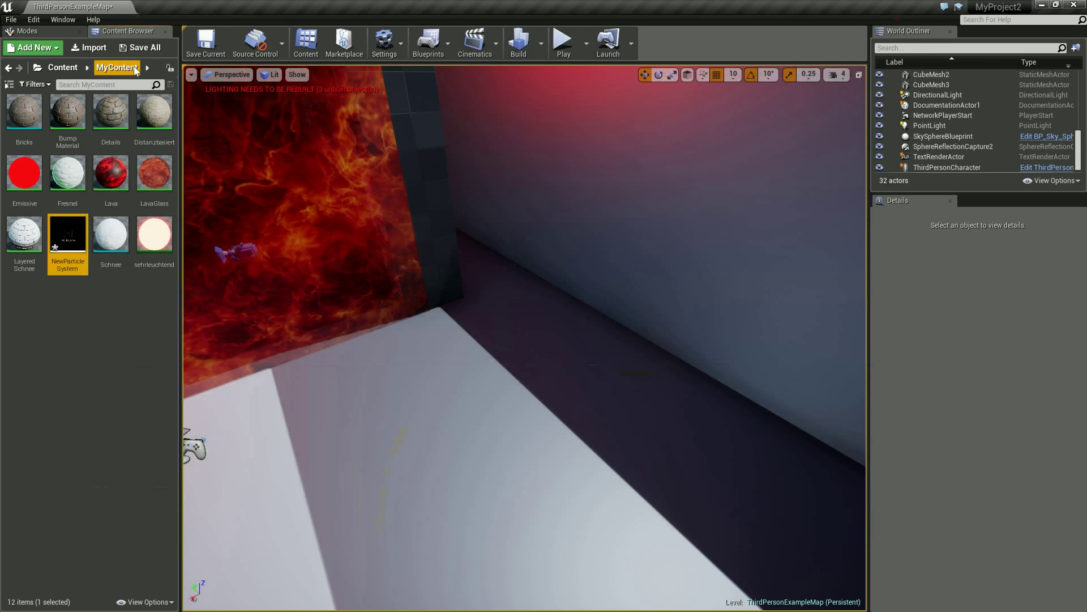
left_click(62, 67)
double_click(152, 118)
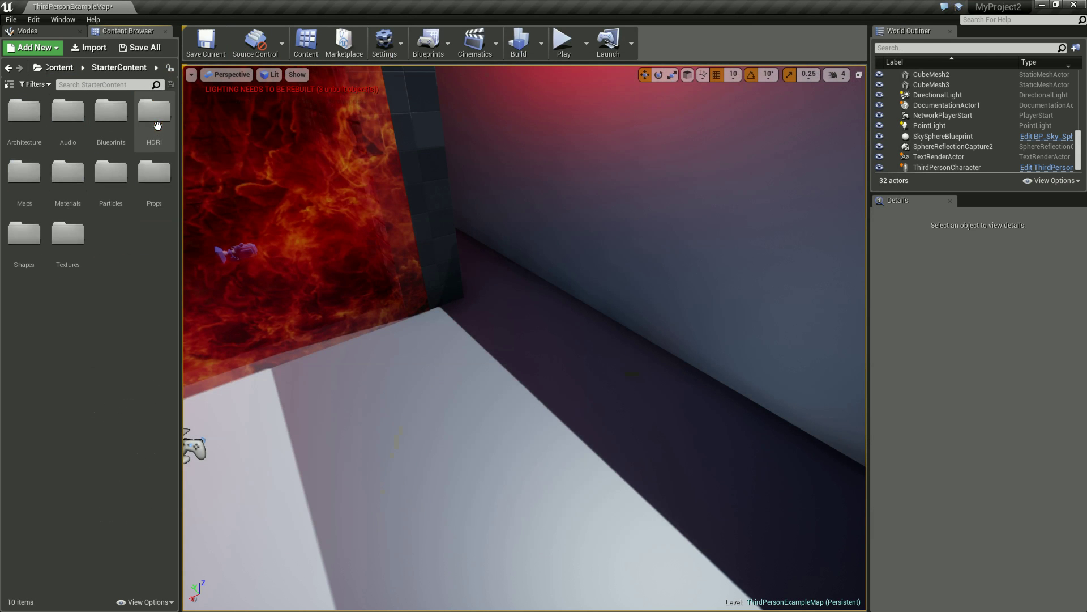
double_click(111, 173)
double_click(154, 122)
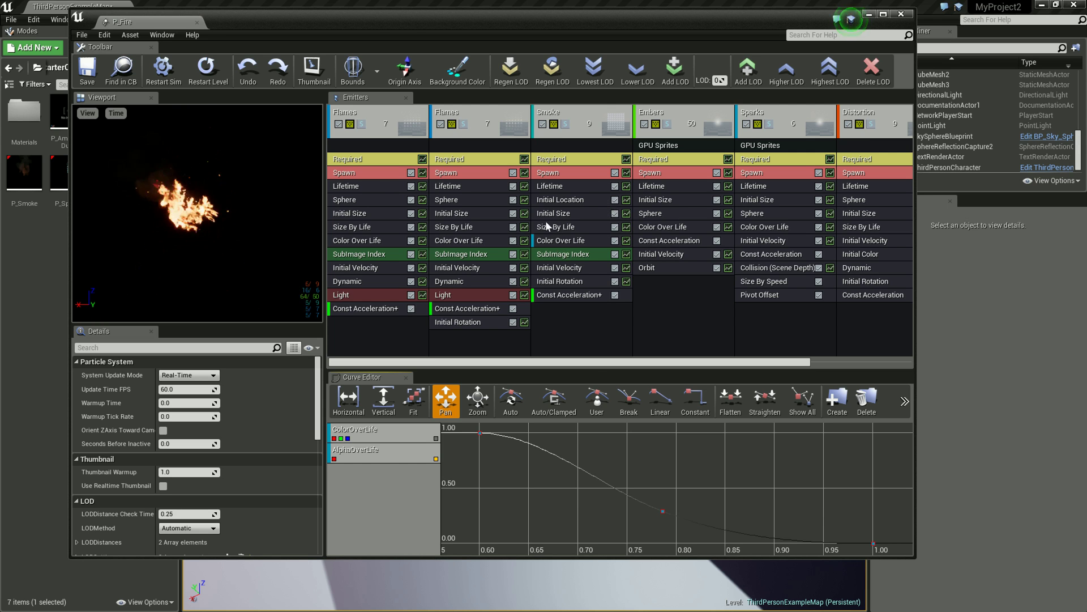
Solo the Flames emitter in P_Fire so the preview shows only its flames.
left_click_drag(566, 361, 564, 358)
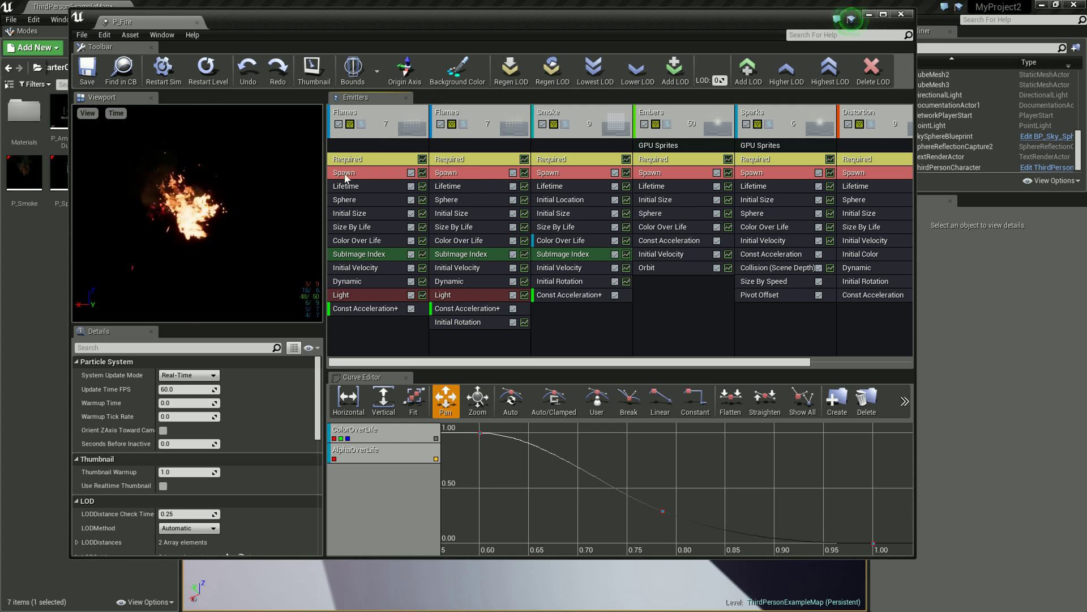
left_click(362, 124)
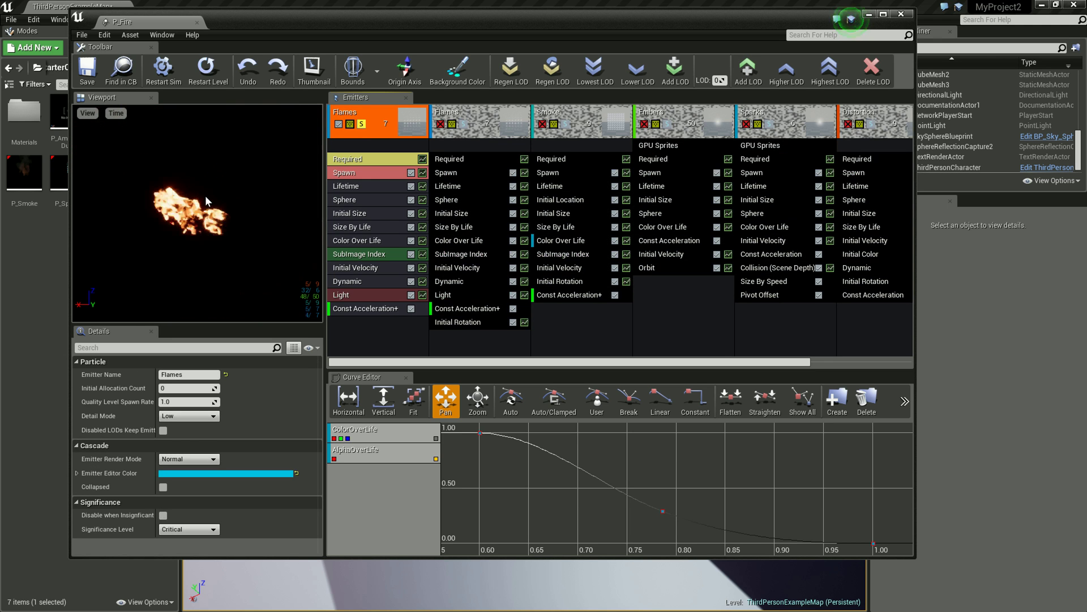
Orbit the fire preview and toggle the Flames emitter's solo view, ending with all emitters shown.
left_click_drag(182, 214, 189, 178)
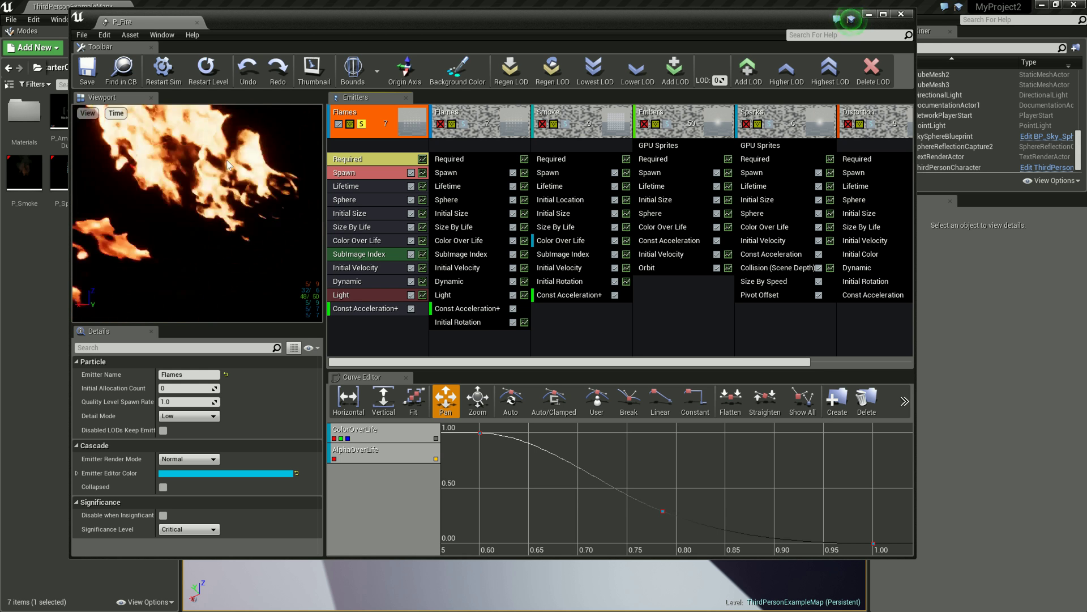
left_click(362, 124)
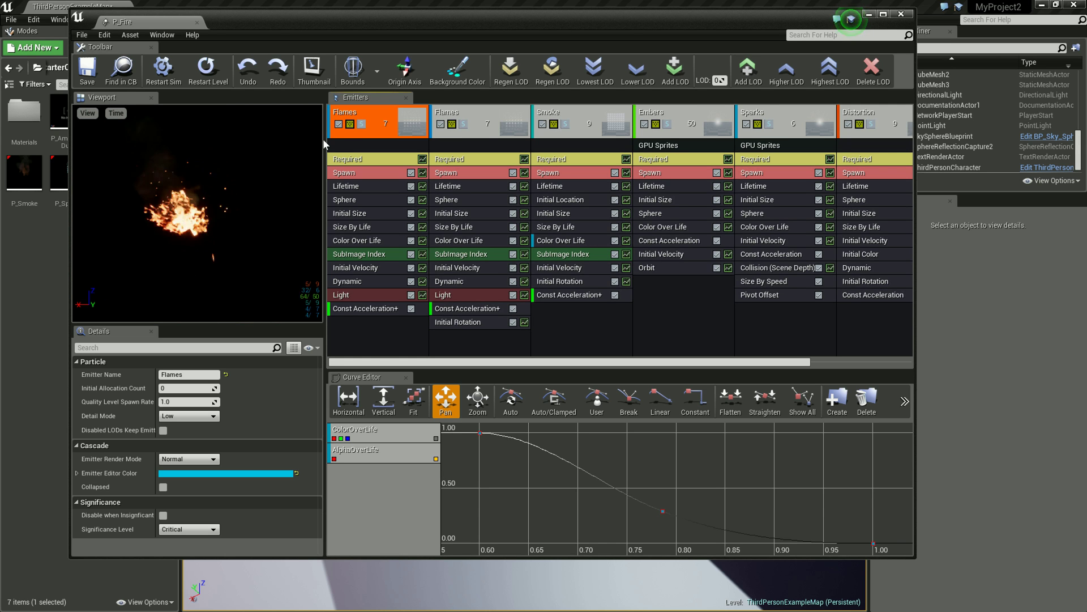
left_click(362, 124)
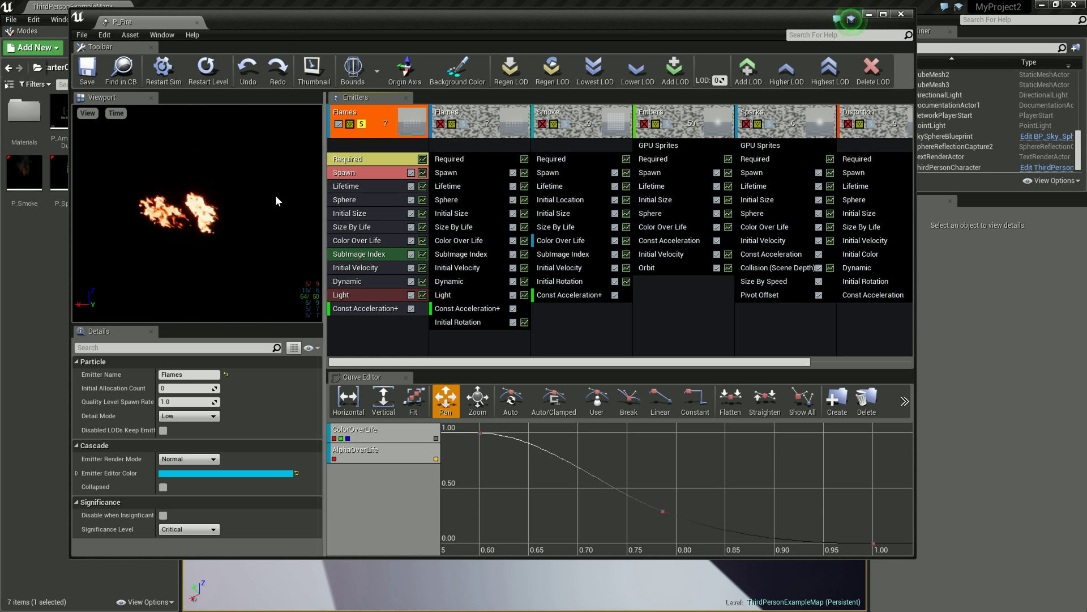
left_click(363, 124)
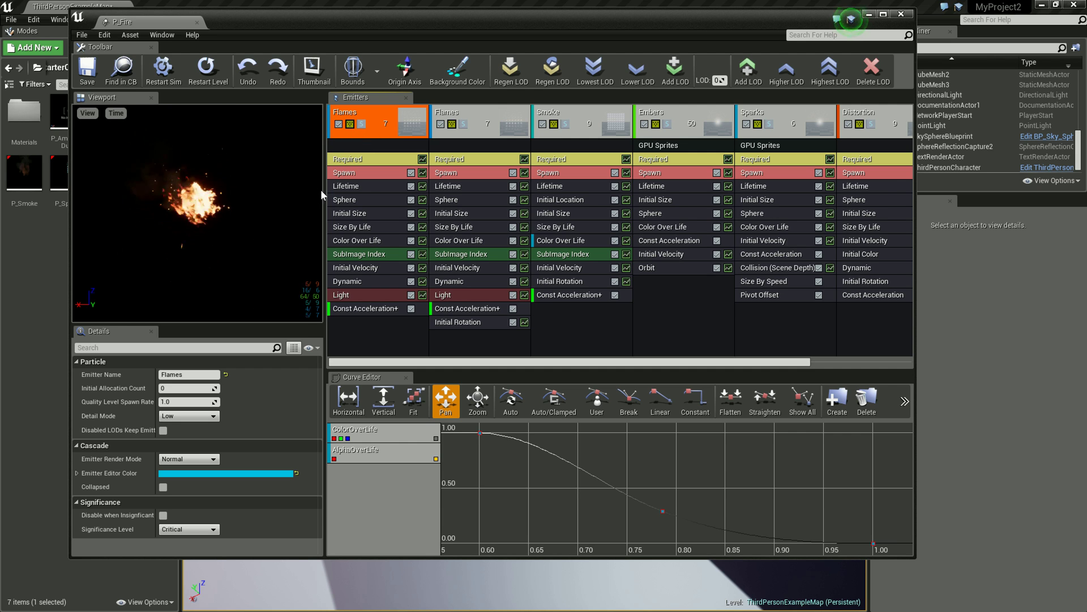
Switch each Flames emitter off and on, leave both enabled, and collapse the first Flames column.
left_click(338, 124)
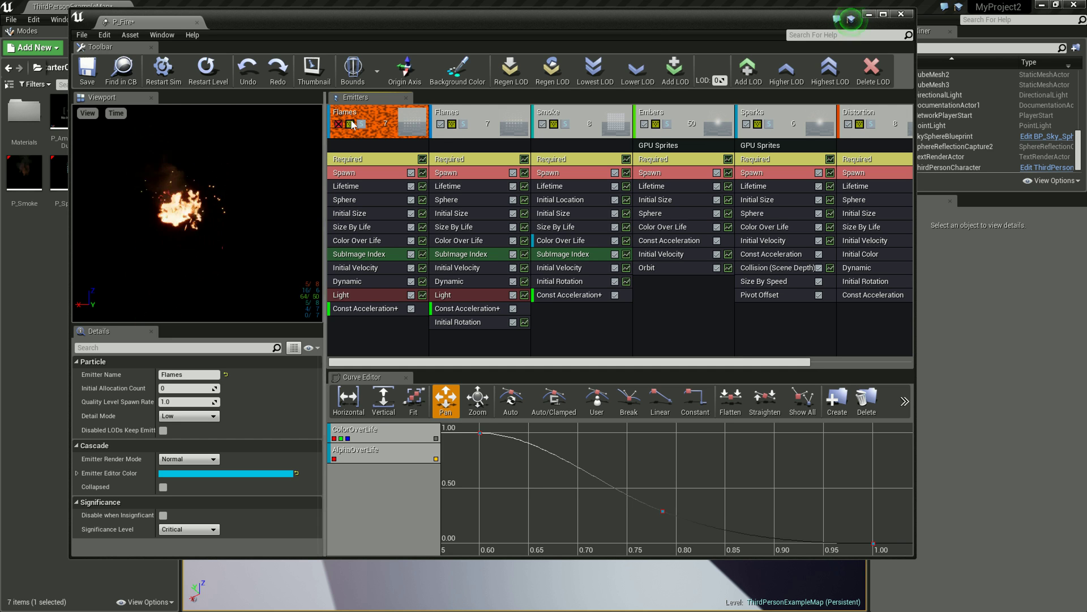
left_click(440, 124)
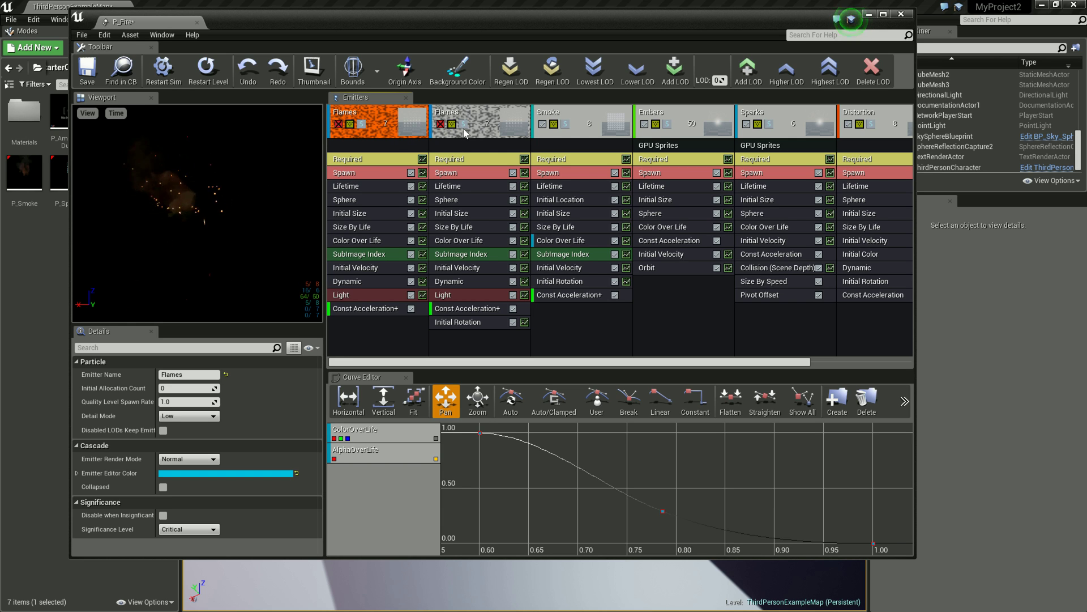
left_click(440, 124)
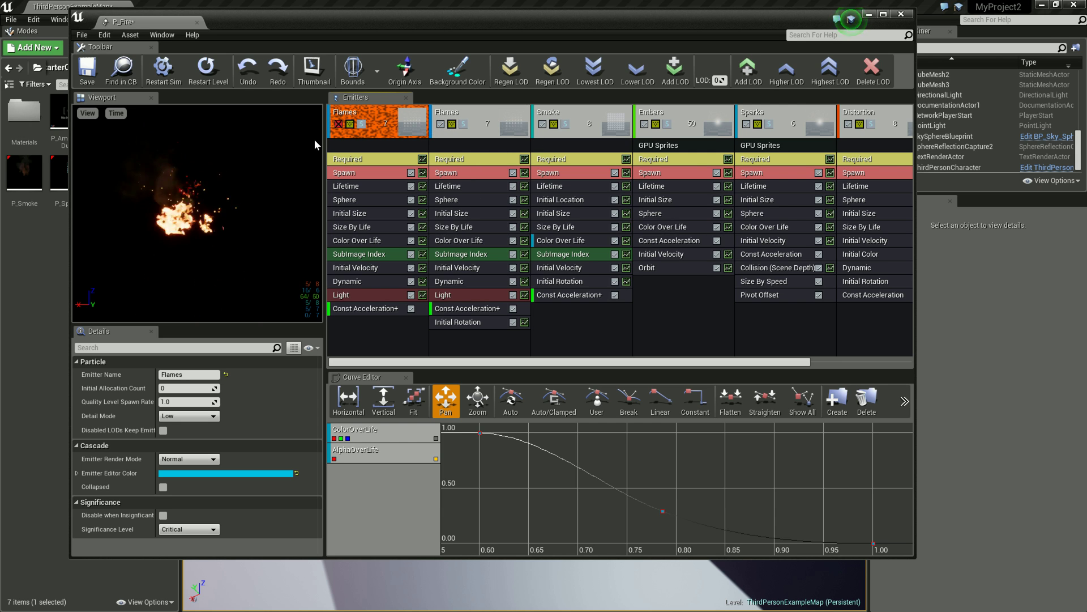
left_click(338, 124)
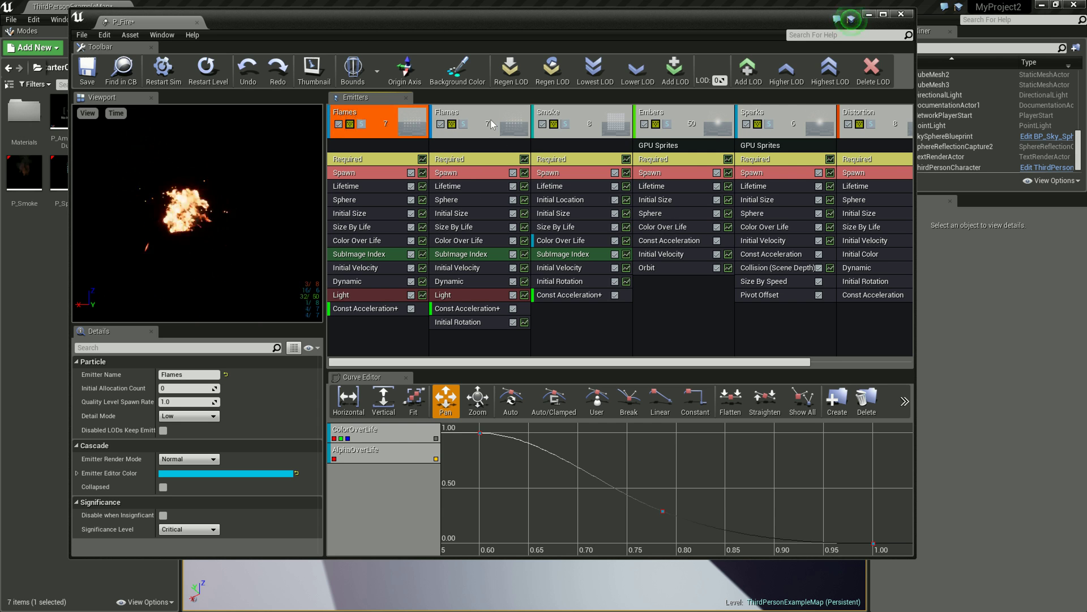
left_click(440, 124)
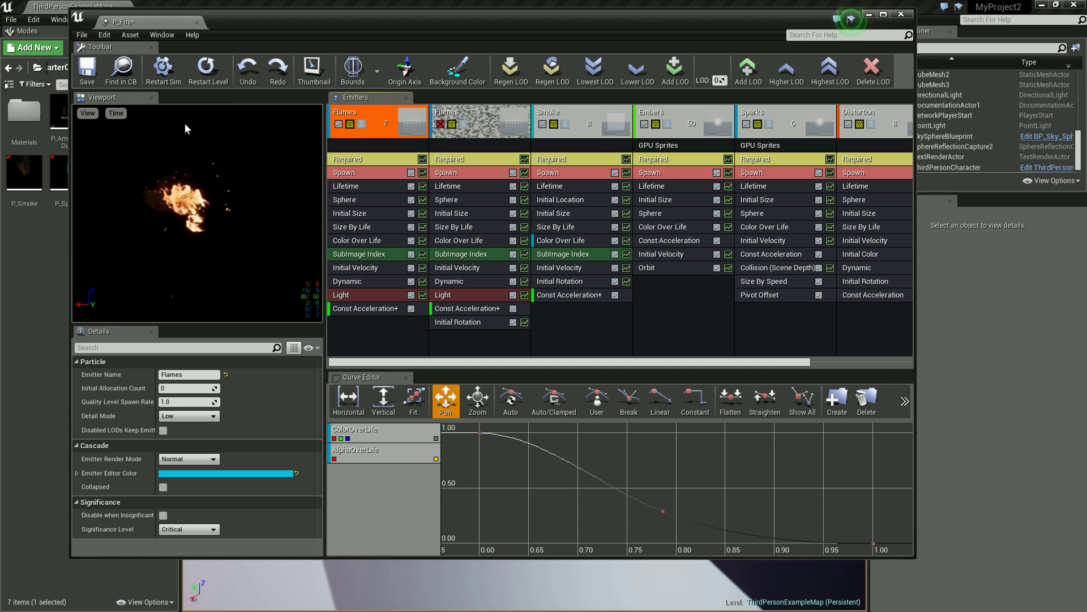
left_click(440, 124)
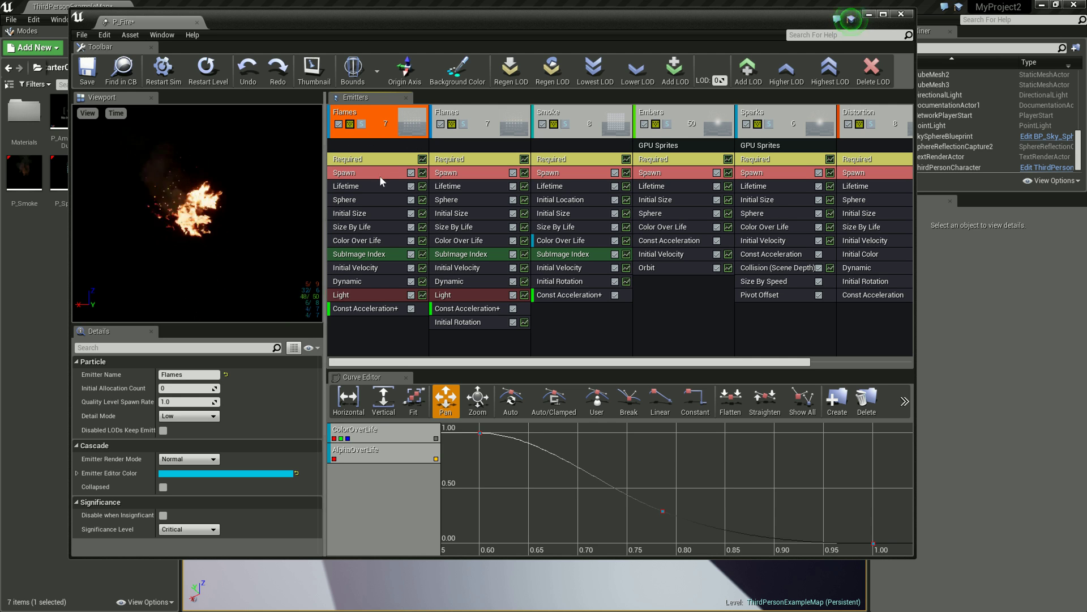
key("Delete")
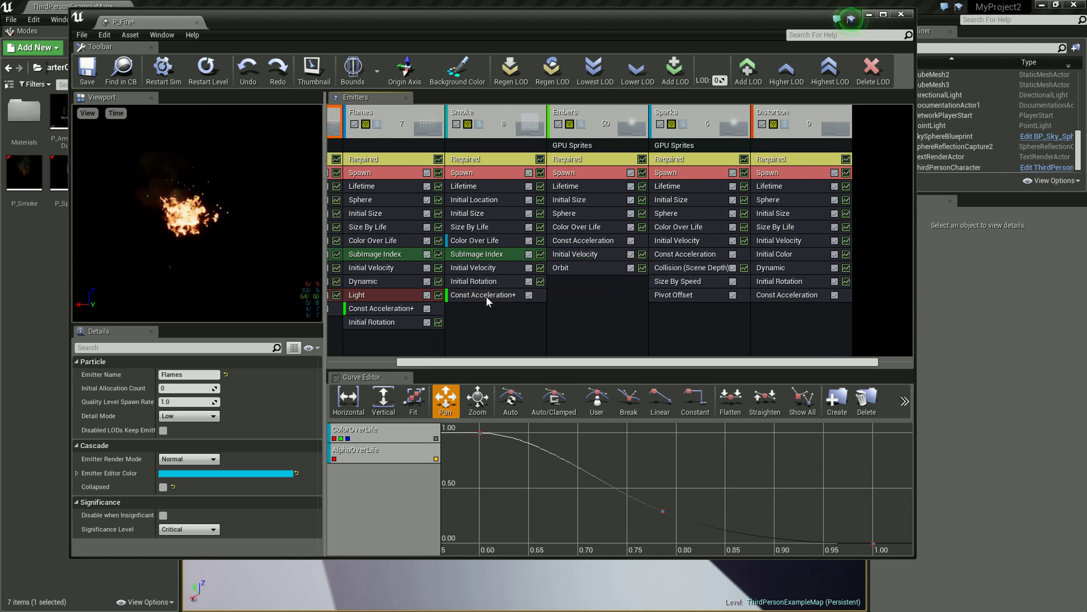
left_click_drag(510, 359, 443, 360)
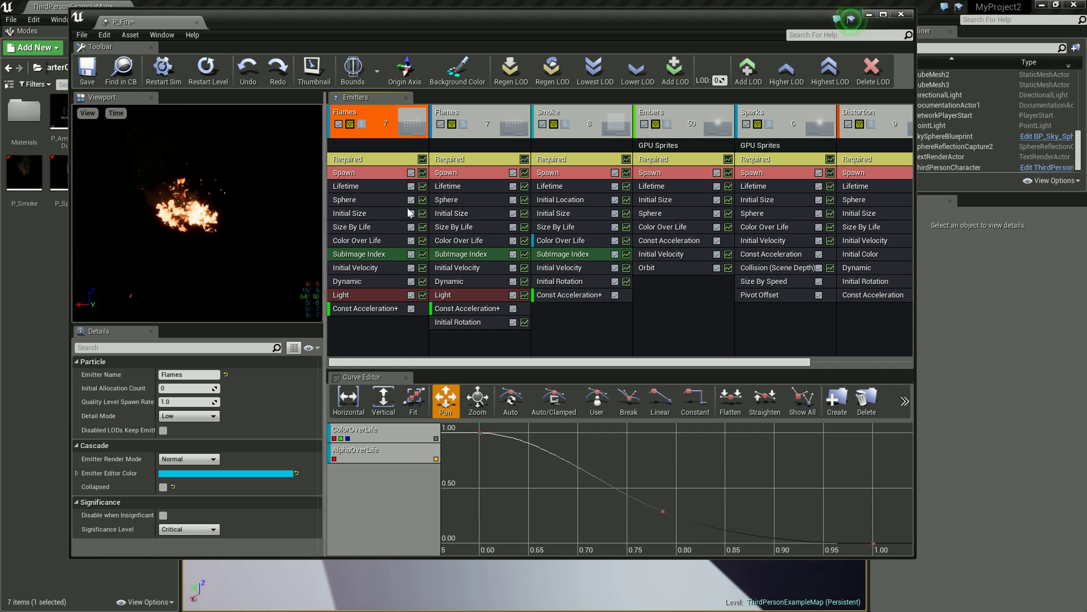
Compare the first Flames emitter's spawn rate with its 0.7–1.0 lifetime, then solo the Embers emitter.
left_click(363, 190)
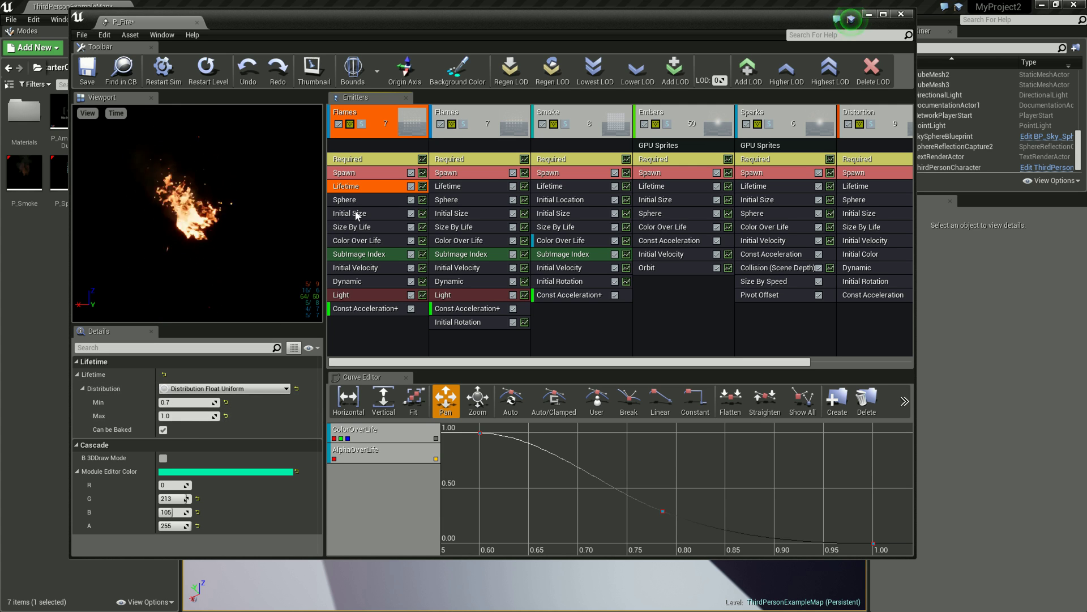
left_click(368, 172)
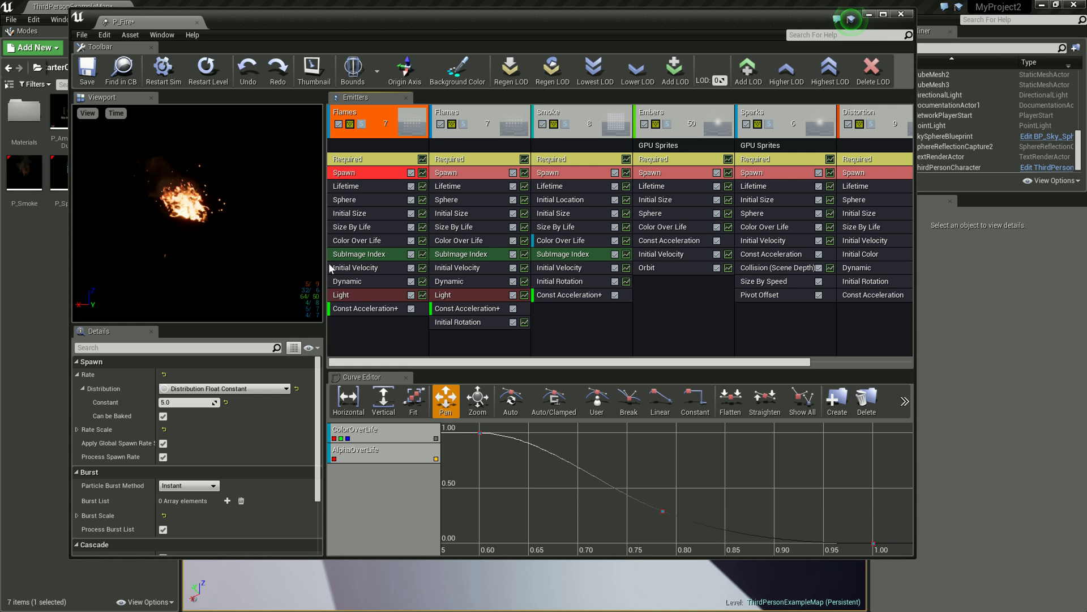
left_click(344, 187)
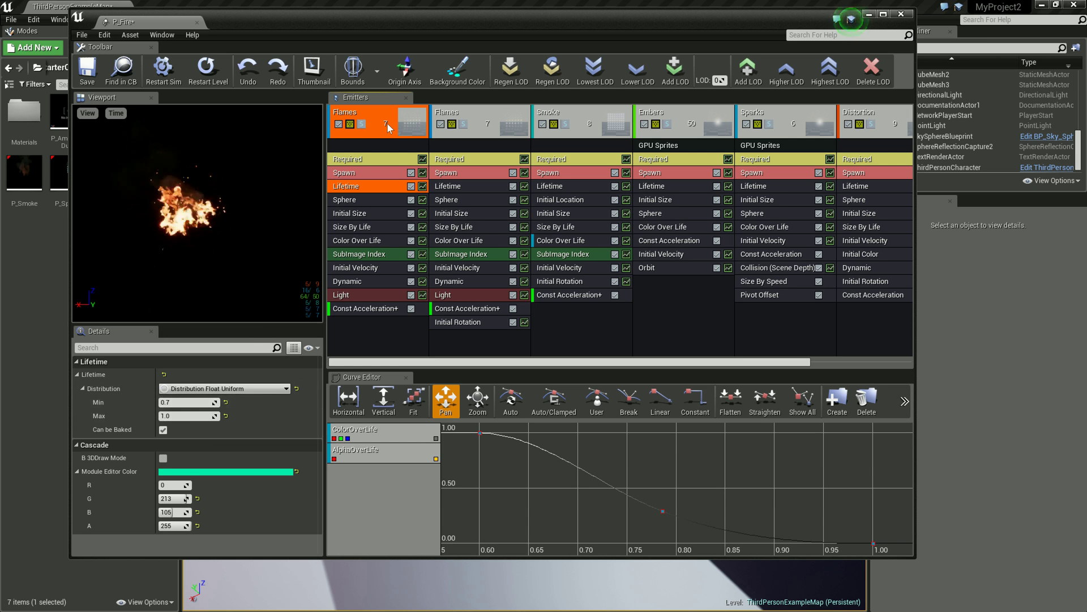
left_click(416, 175)
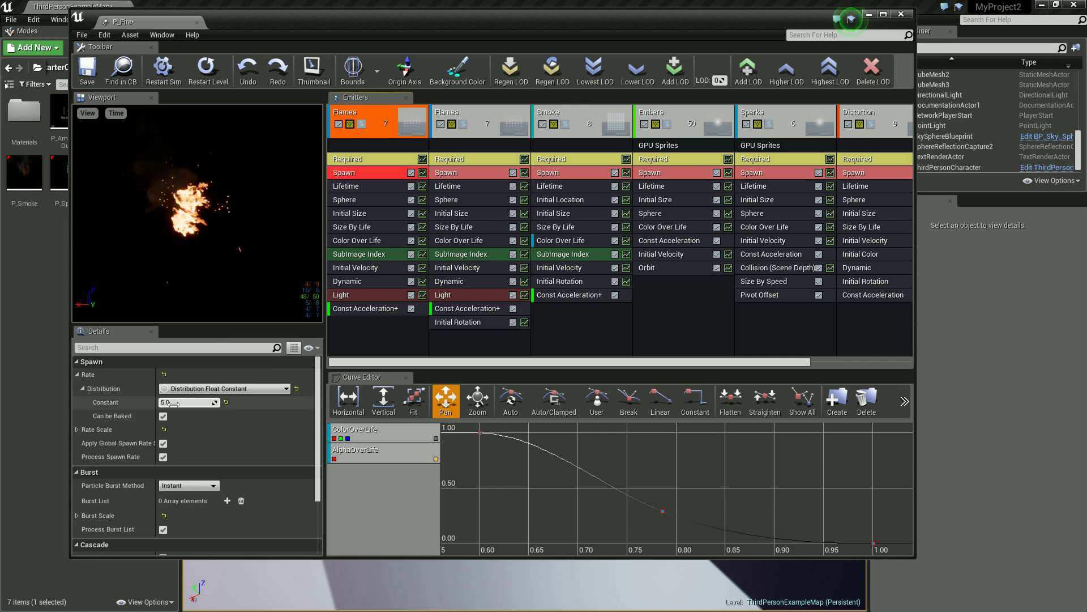
left_click(355, 188)
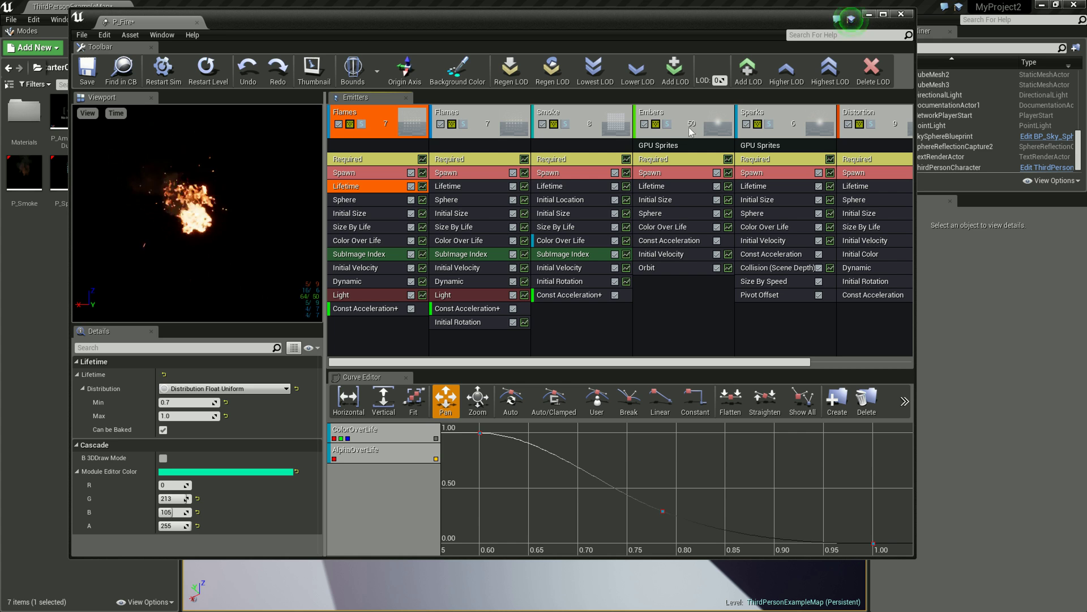
left_click(668, 125)
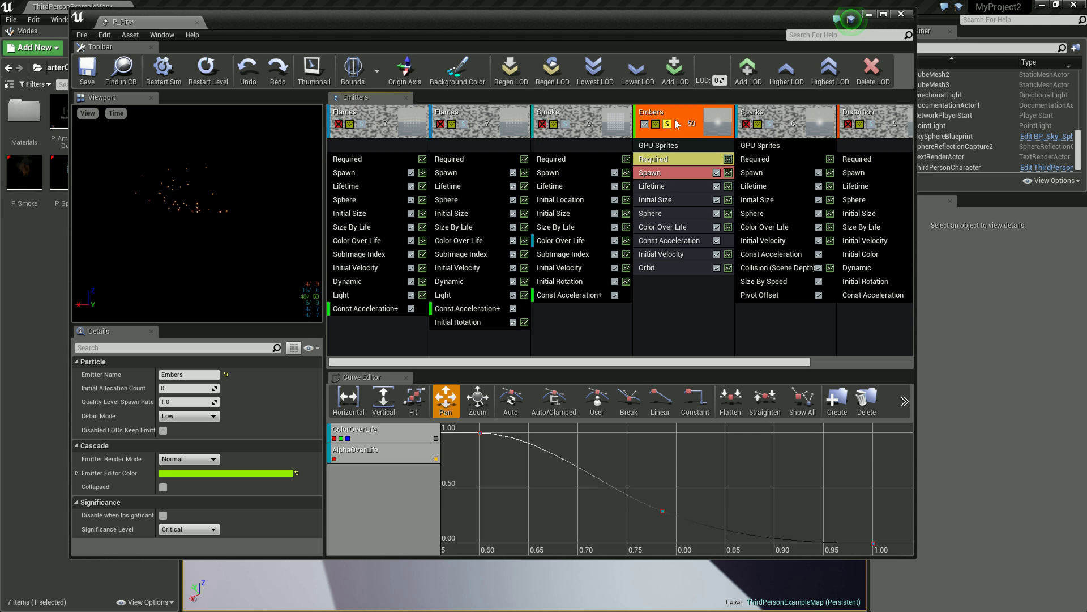
Un-solo Embers to restore the full blaze, then close the P_Fire Cascade window.
left_click(668, 124)
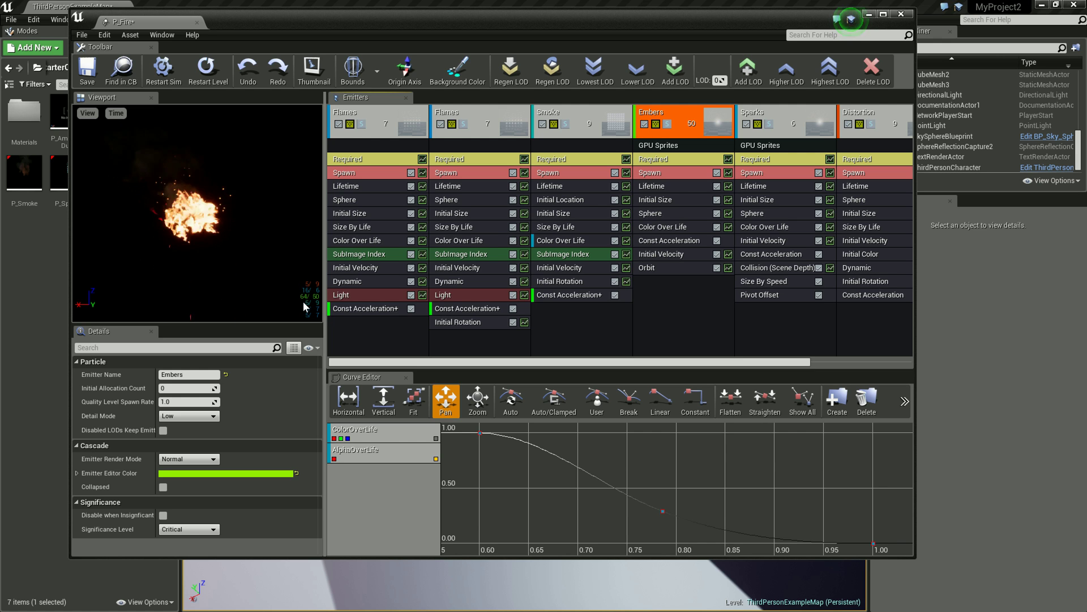
left_click_drag(650, 363, 495, 366)
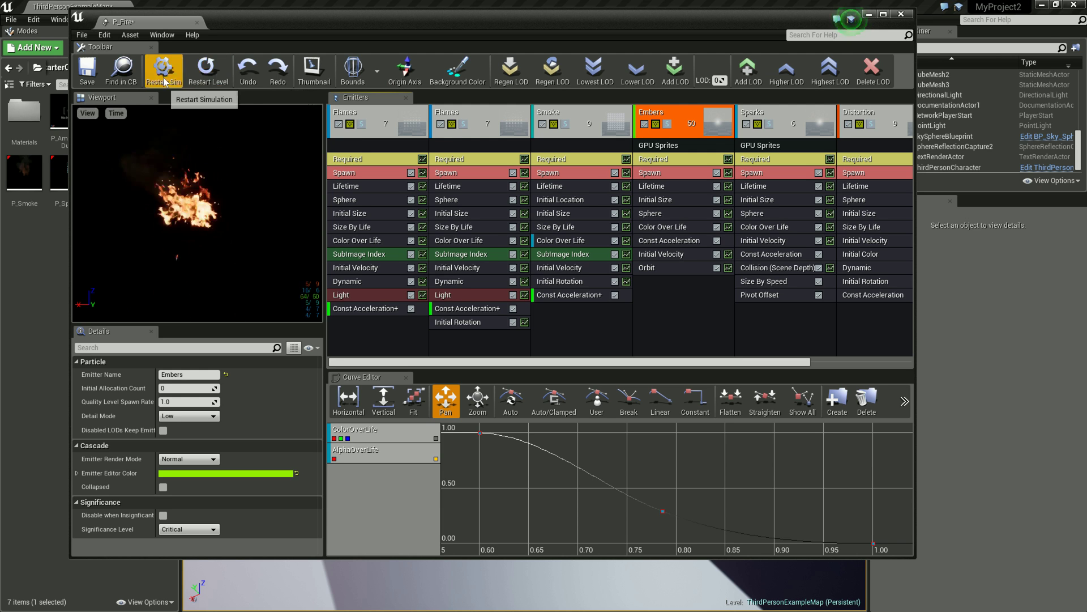
left_click(901, 13)
Open P_Explosion in Cascade and solo its Shockwave emitter.
double_click(126, 116)
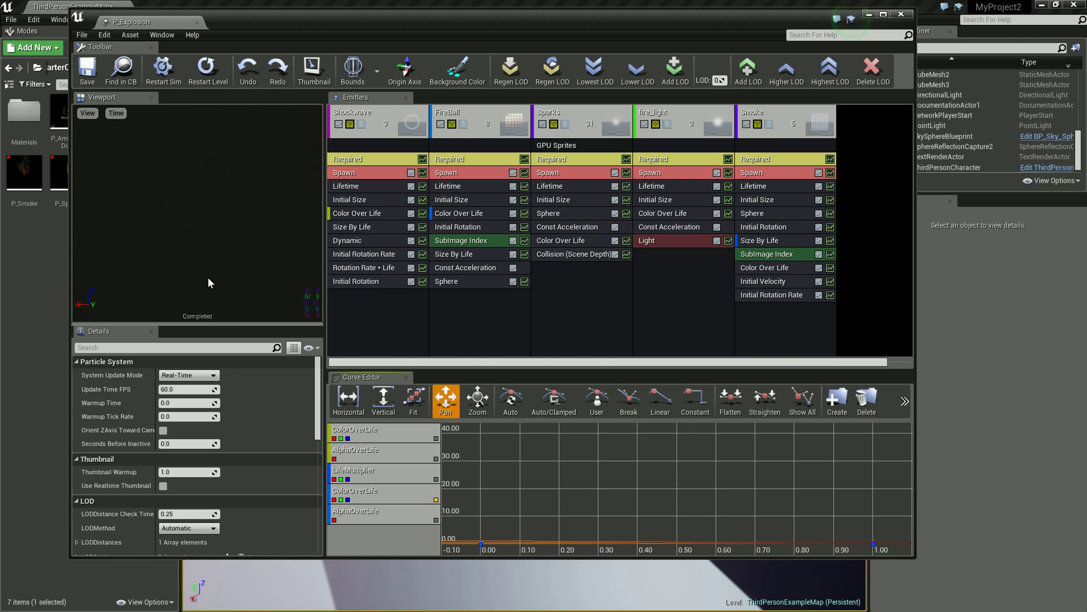
left_click(361, 124)
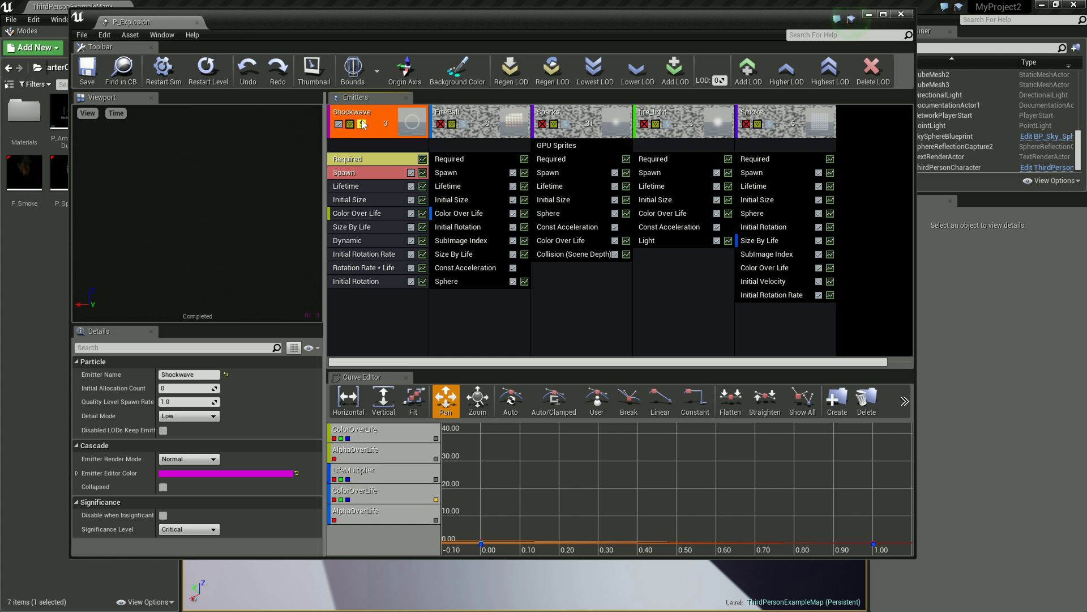
Un-solo Shockwave, preview FireBall alone, then show all P_Explosion emitters again.
left_click(363, 124)
left_click(464, 125)
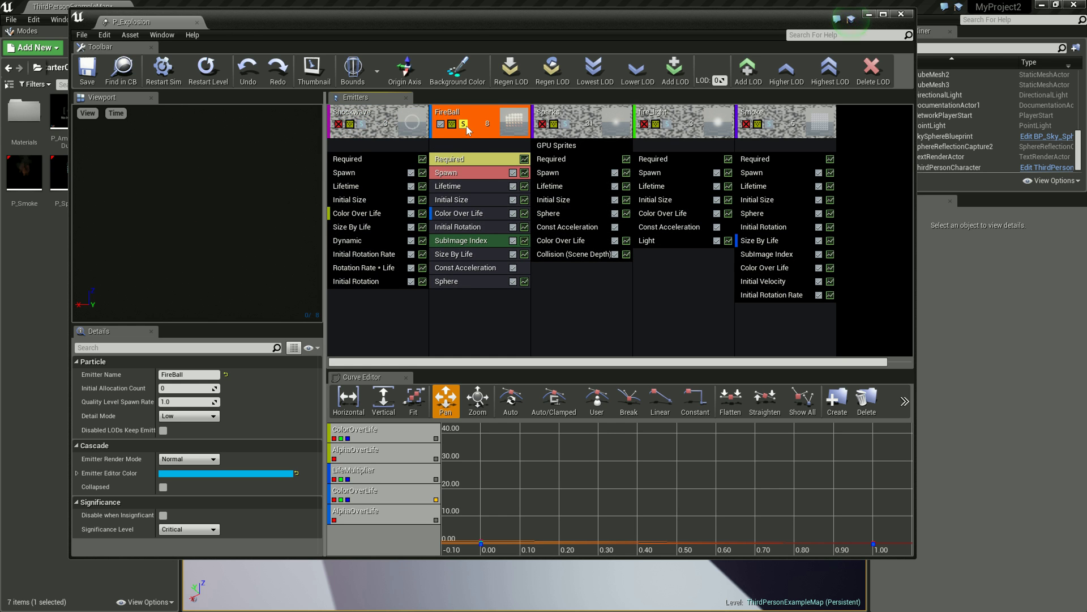
left_click(463, 124)
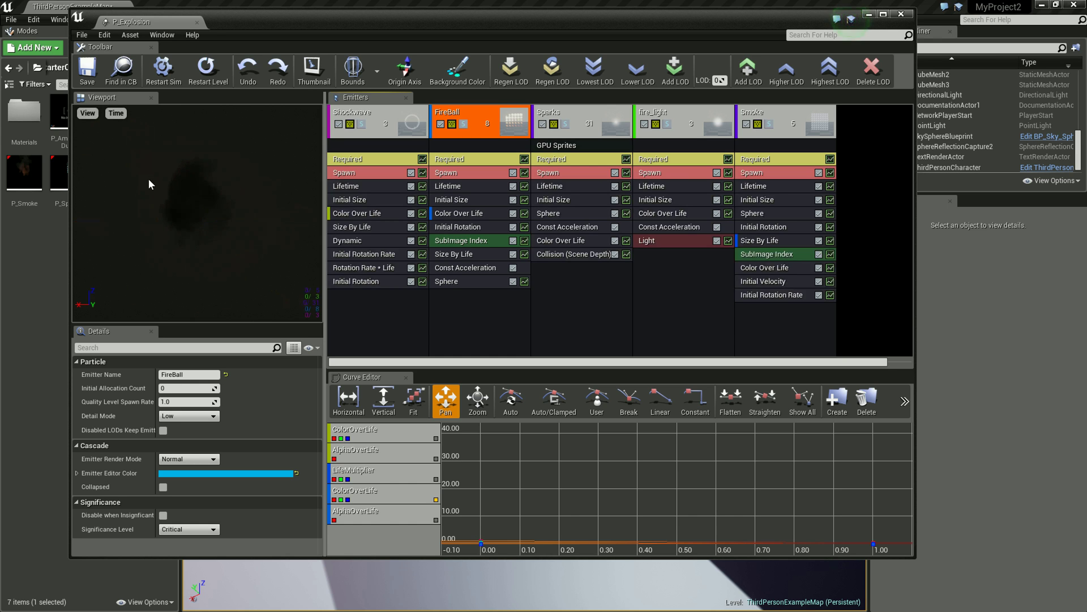
Replay the full explosion from the start five times.
left_click(206, 68)
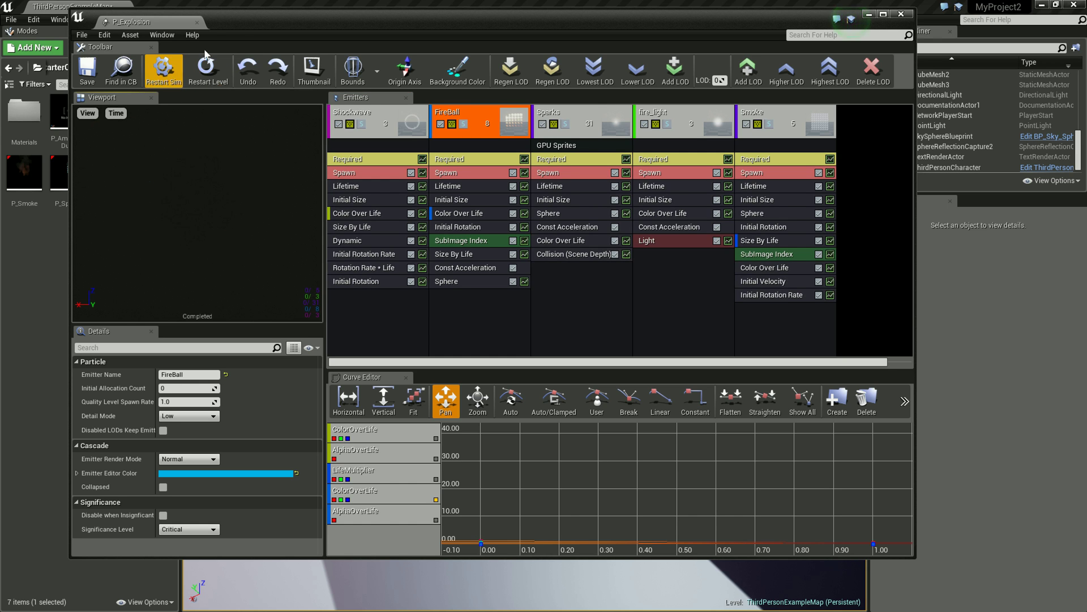
left_click(162, 73)
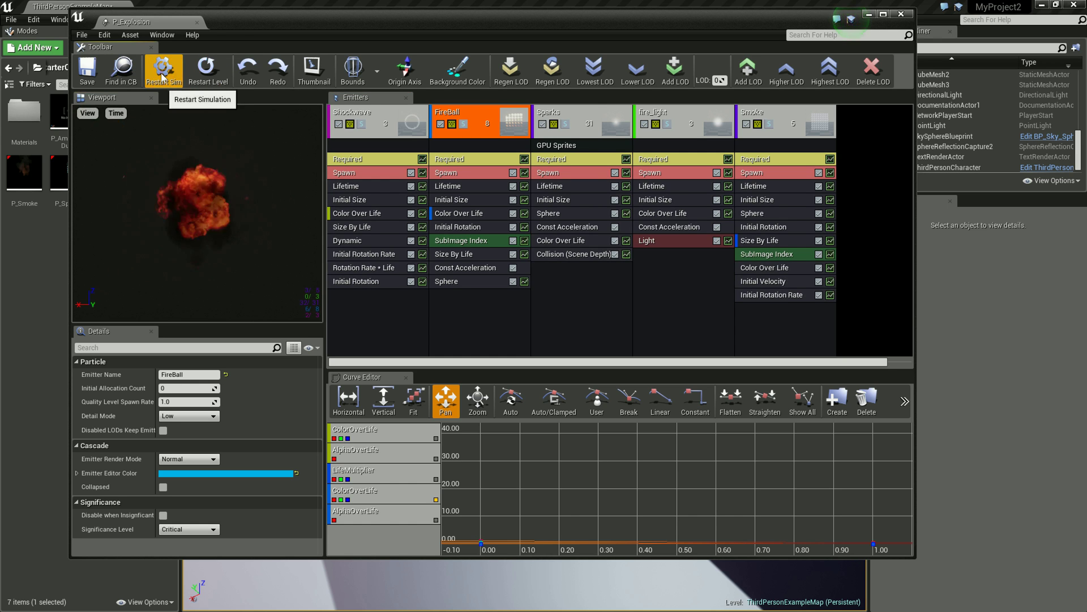
left_click(163, 77)
left_click(163, 78)
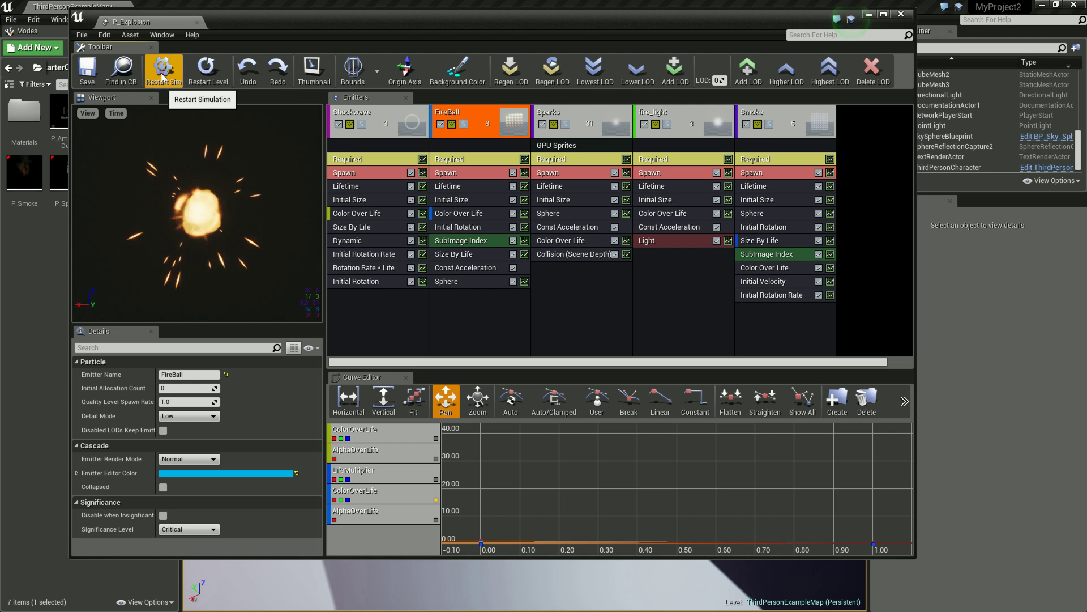
left_click(199, 83)
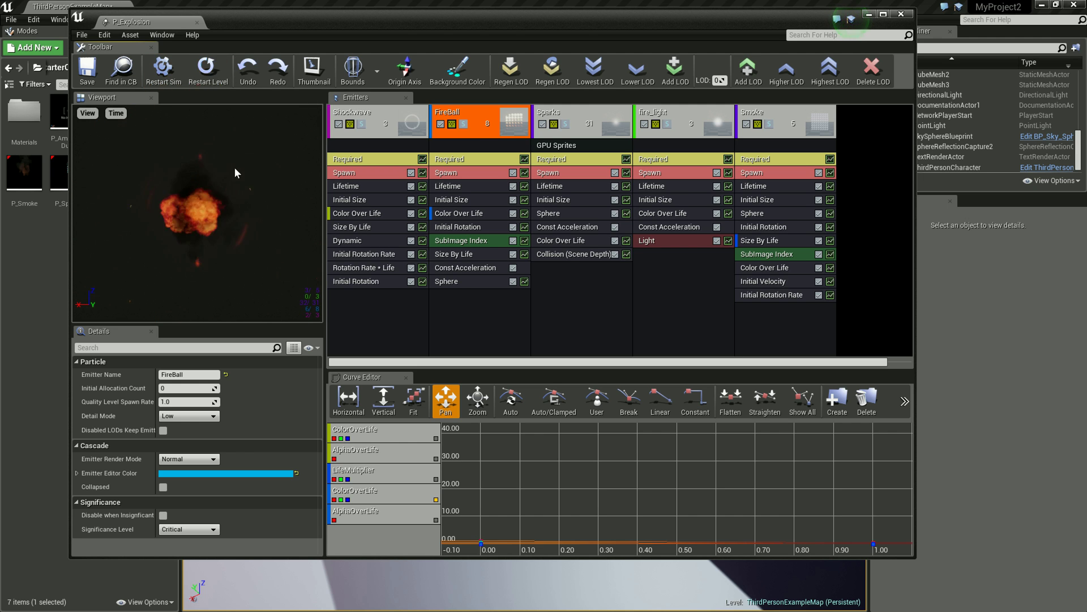